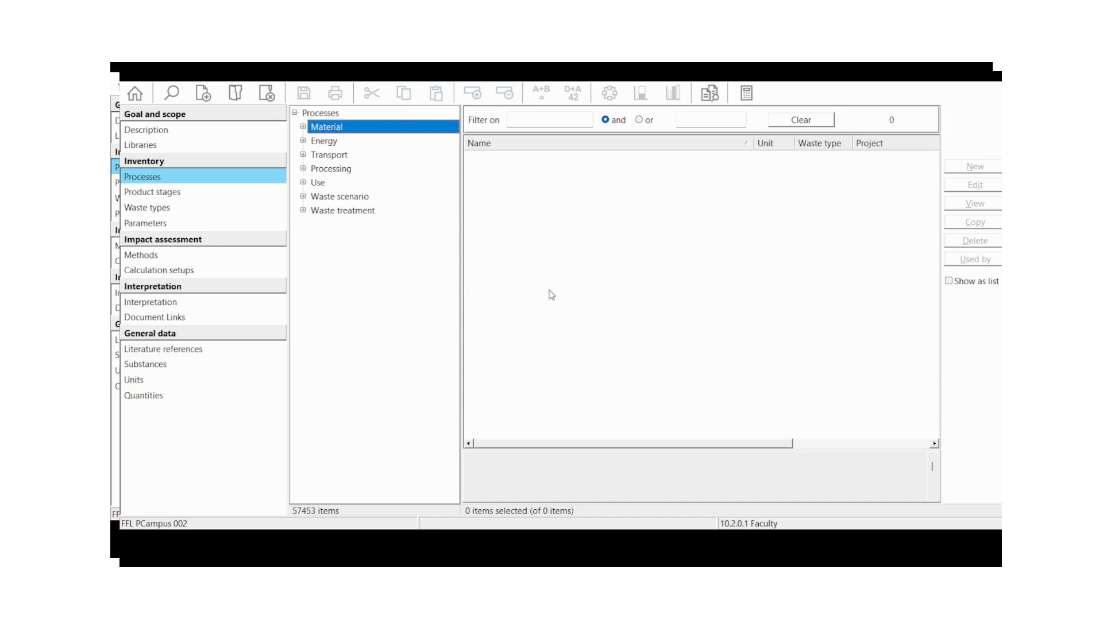
Browse the Market and Transformation processes of the Bricks category within Material > Construction
{"action": "left_click", "coordinate": [303, 126]}
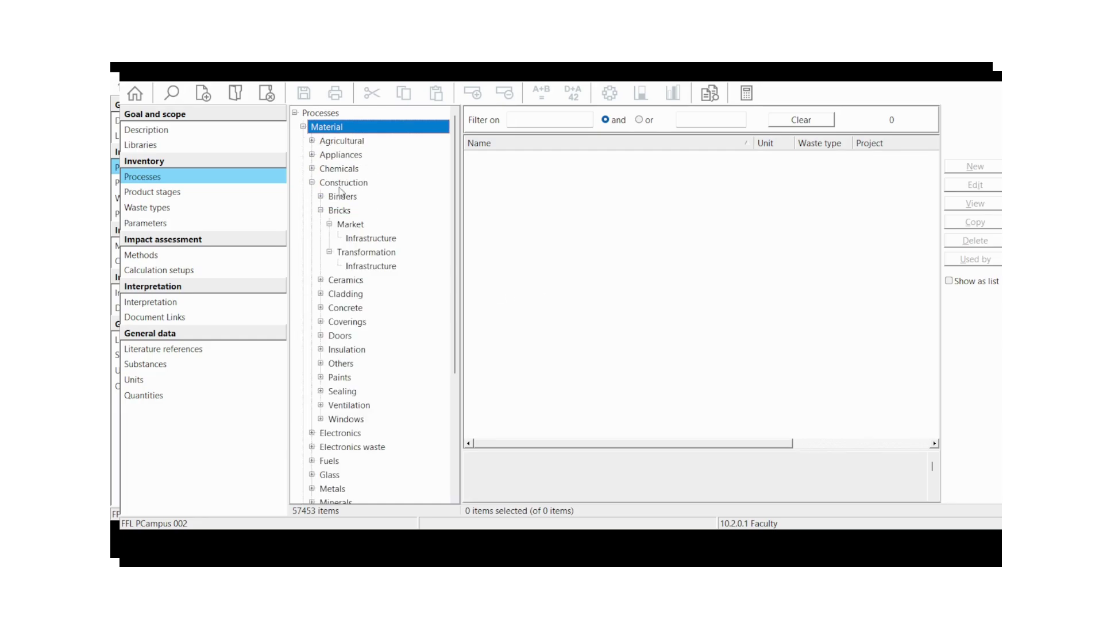
{"action": "left_click", "coordinate": [330, 212]}
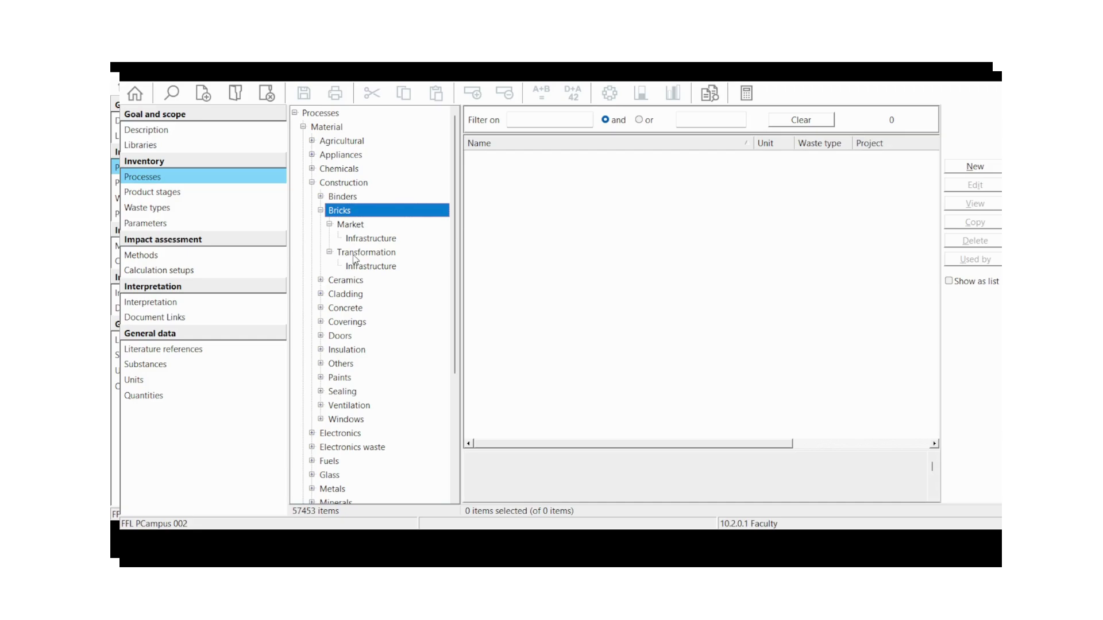
{"action": "left_click", "coordinate": [353, 225]}
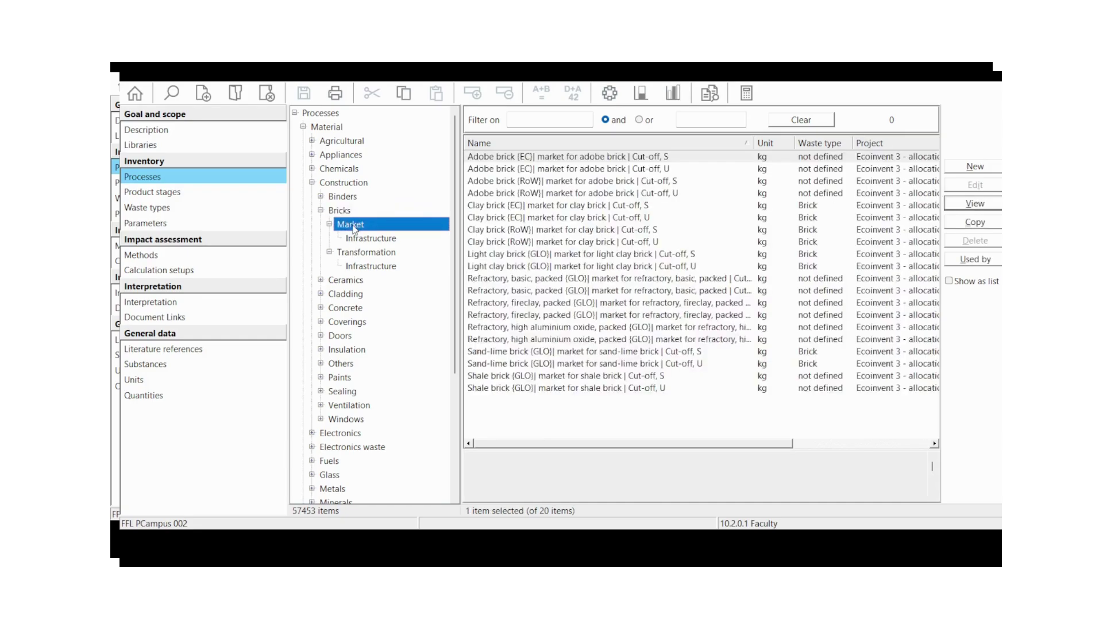
{"action": "left_click", "coordinate": [366, 253]}
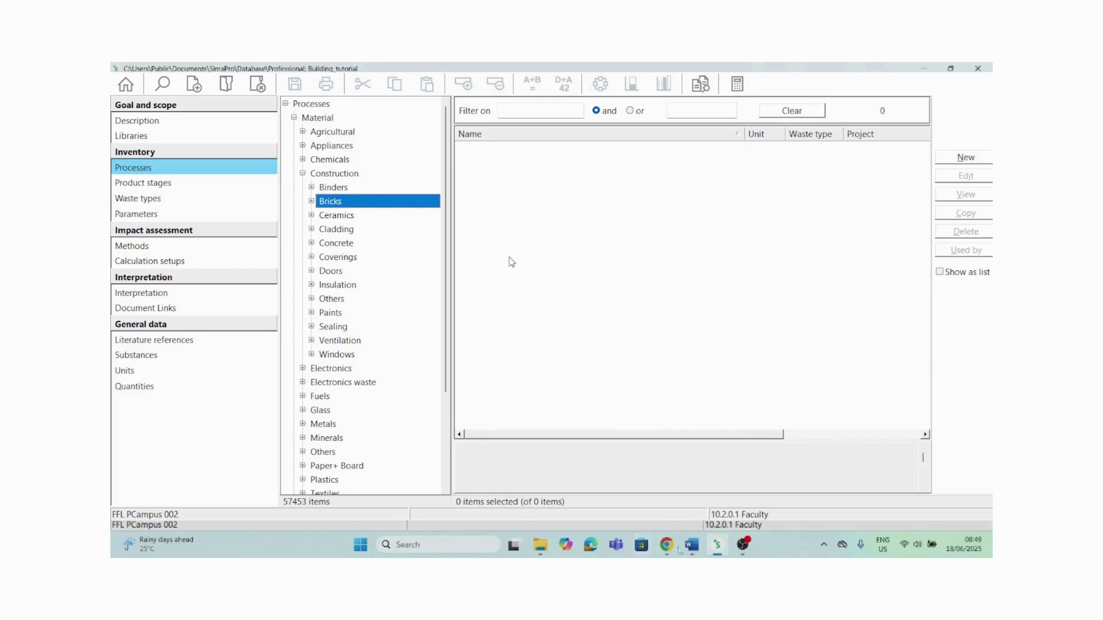
{"action": "left_click", "coordinate": [691, 547]}
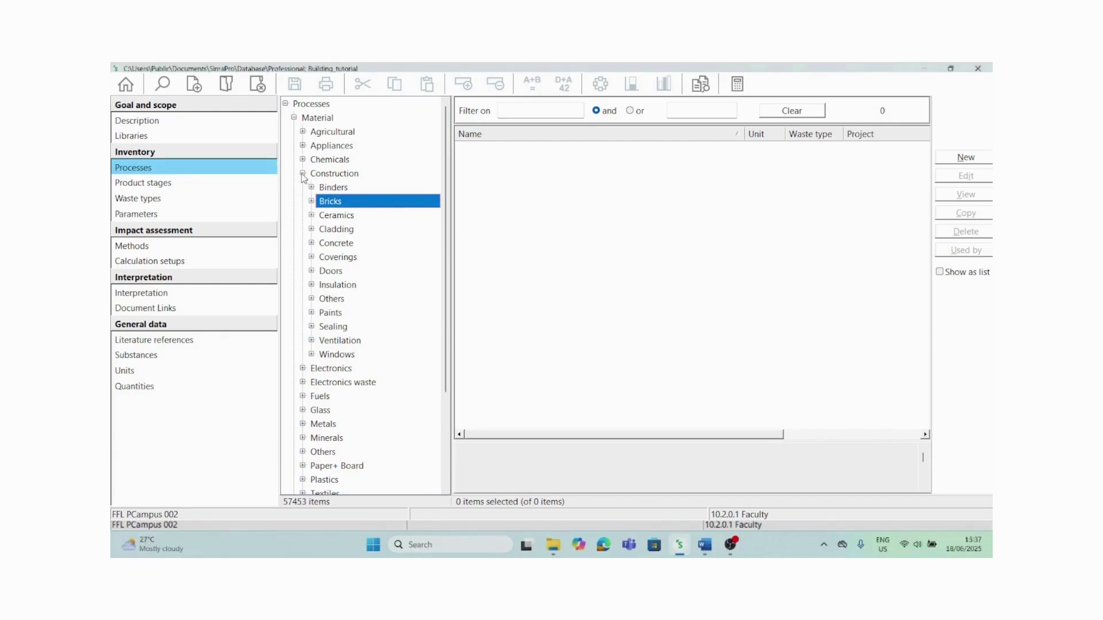
Open the second listed brick production facility {CA-QC} process from the Bricks > Transformation > Infrastructure category for viewing
{"action": "left_click", "coordinate": [311, 202]}
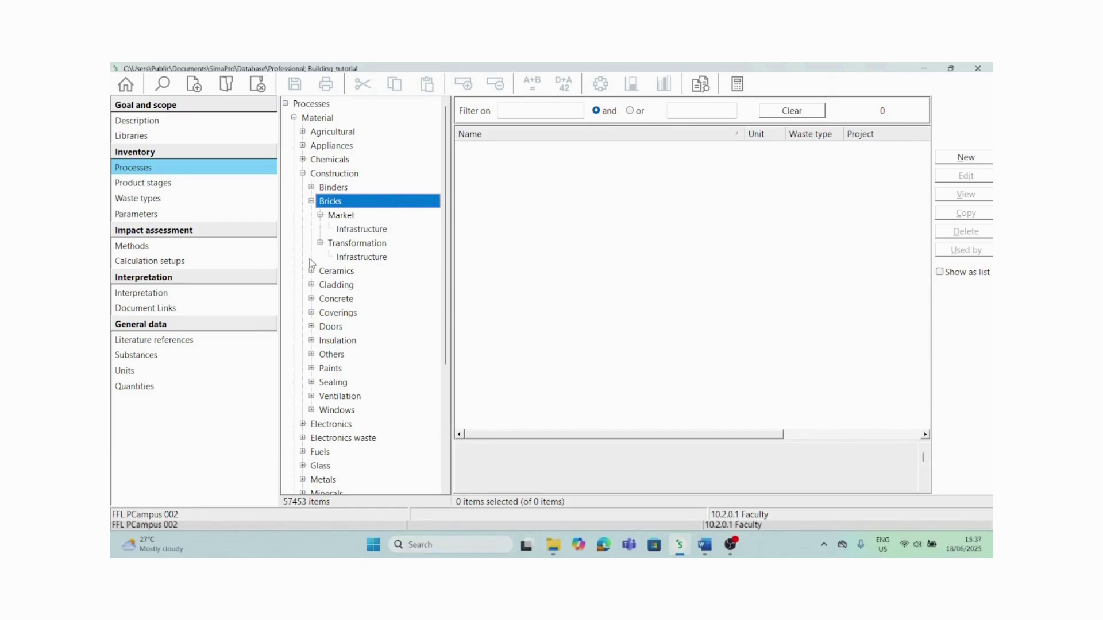
{"action": "left_click", "coordinate": [363, 257]}
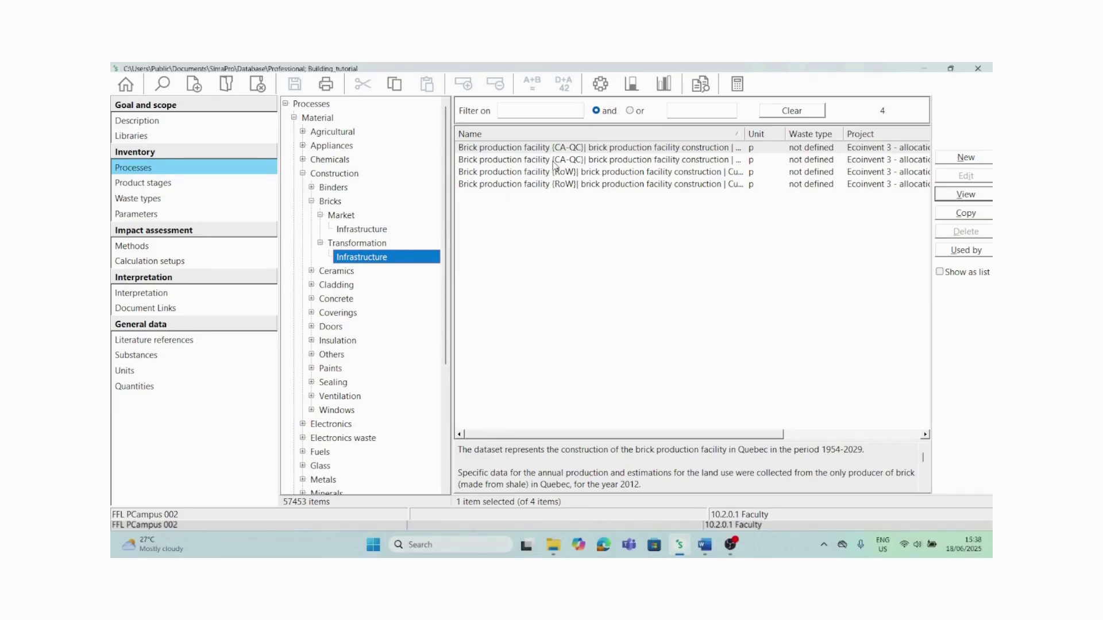
{"action": "left_click", "coordinate": [596, 160]}
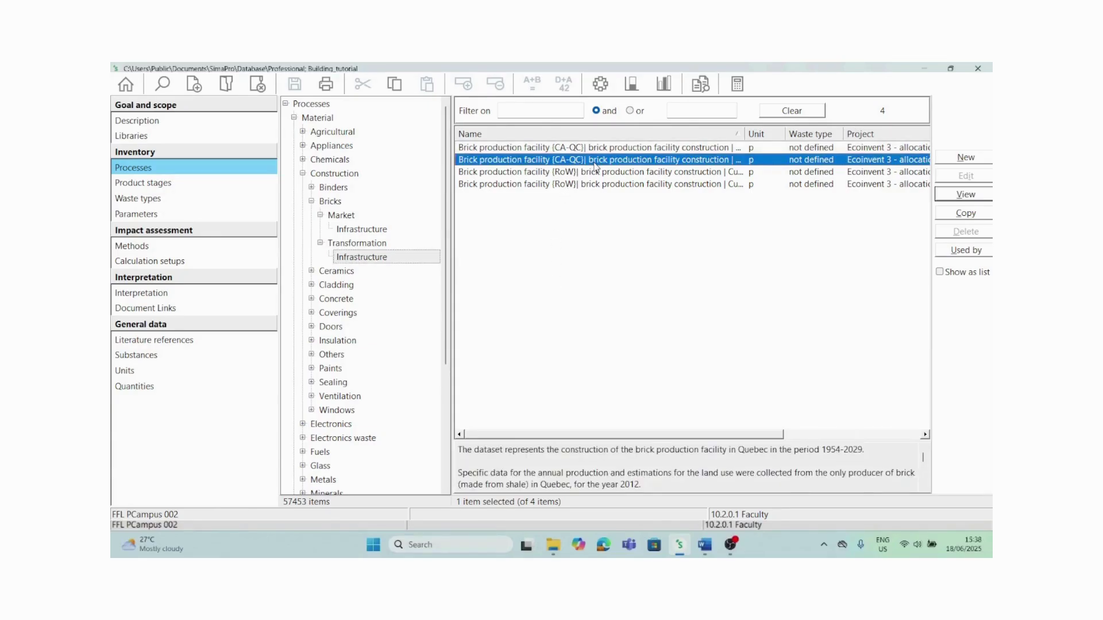
{"action": "left_click", "coordinate": [957, 196]}
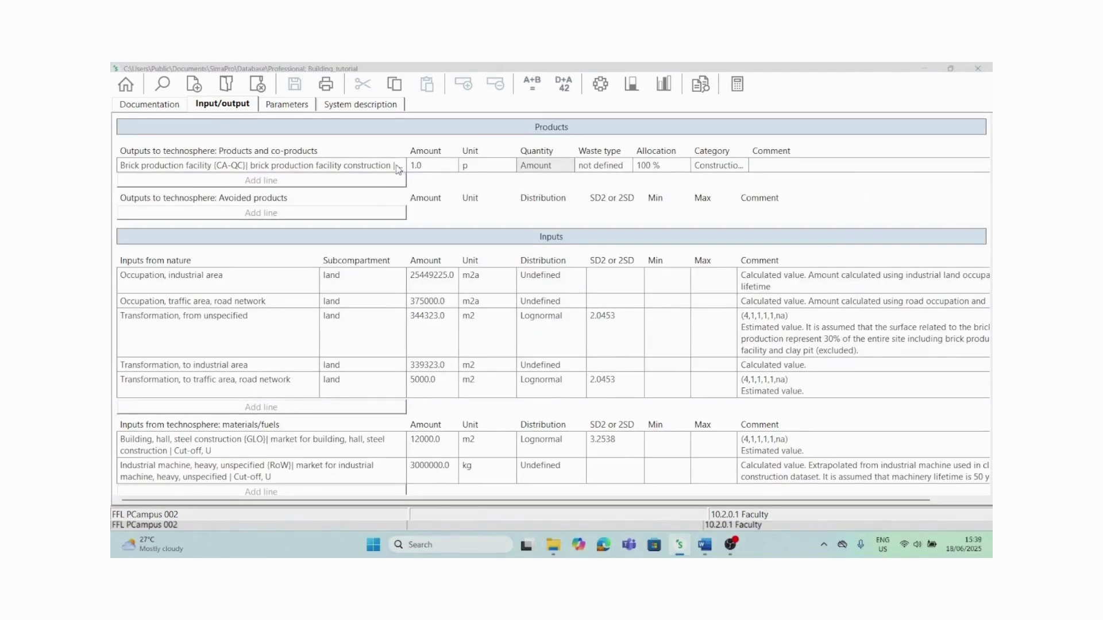
{"action": "key", "text": "alt+Tab"}
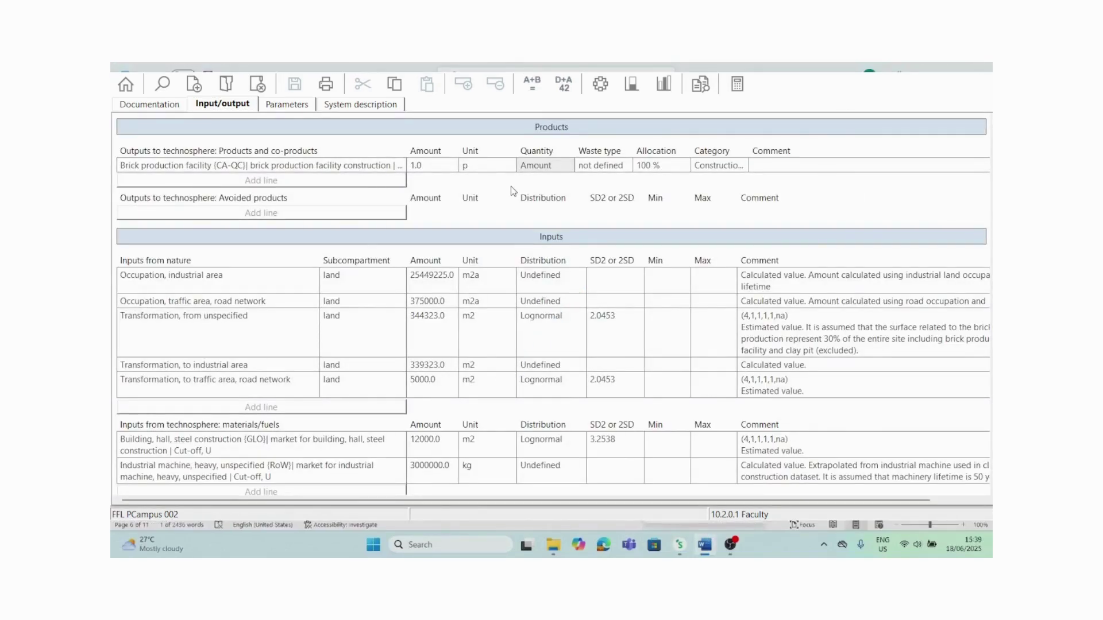
{"action": "left_click", "coordinate": [976, 184]}
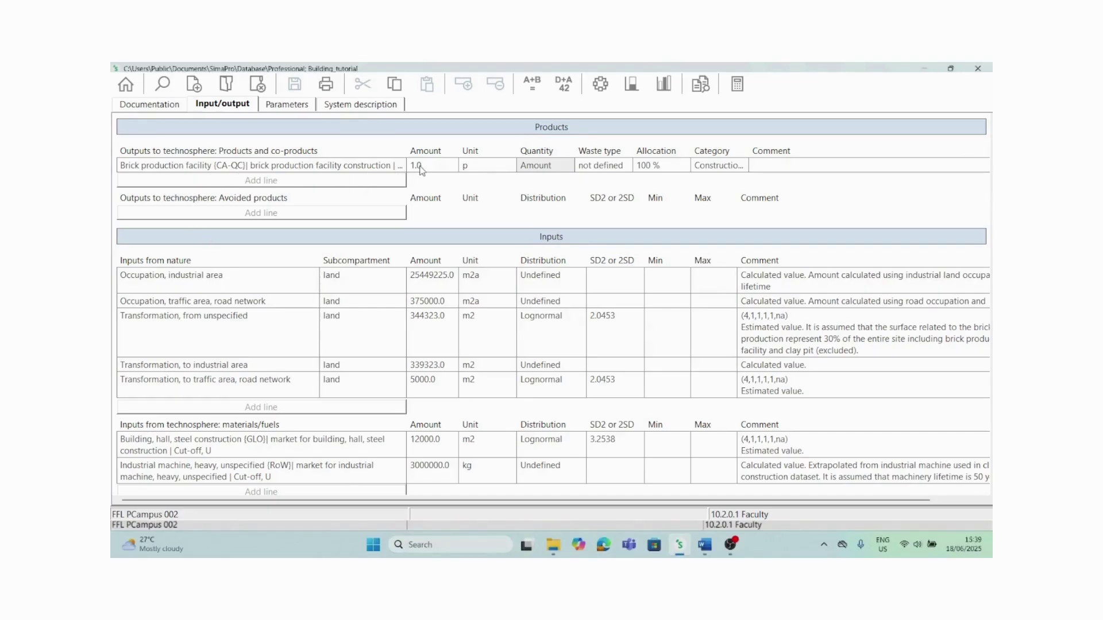
{"action": "key", "text": "alt+Tab"}
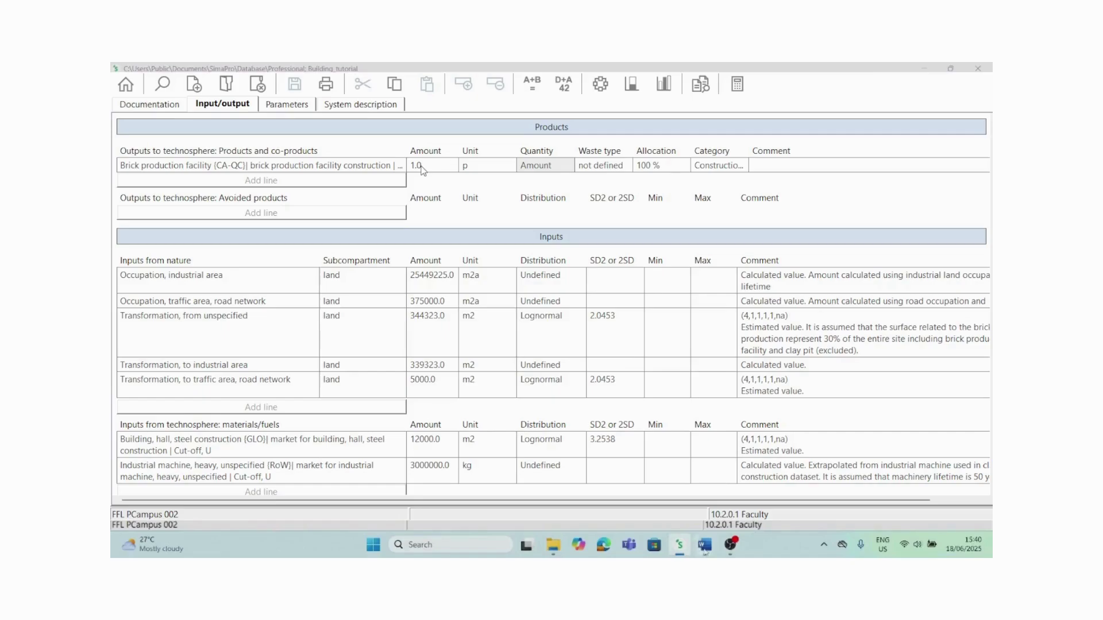
{"action": "key", "text": "alt+Tab"}
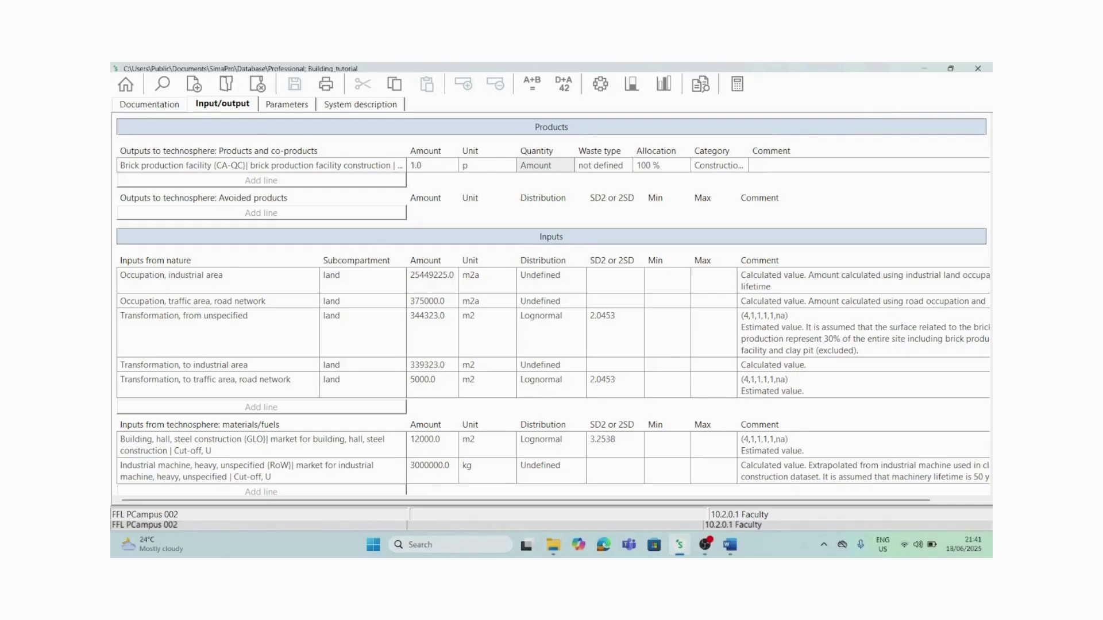
Review the inputs from nature and from the technosphere listed for the brick production facility
{"action": "scroll", "coordinate": [459, 233], "scroll_direction": "down", "scroll_amount": 3}
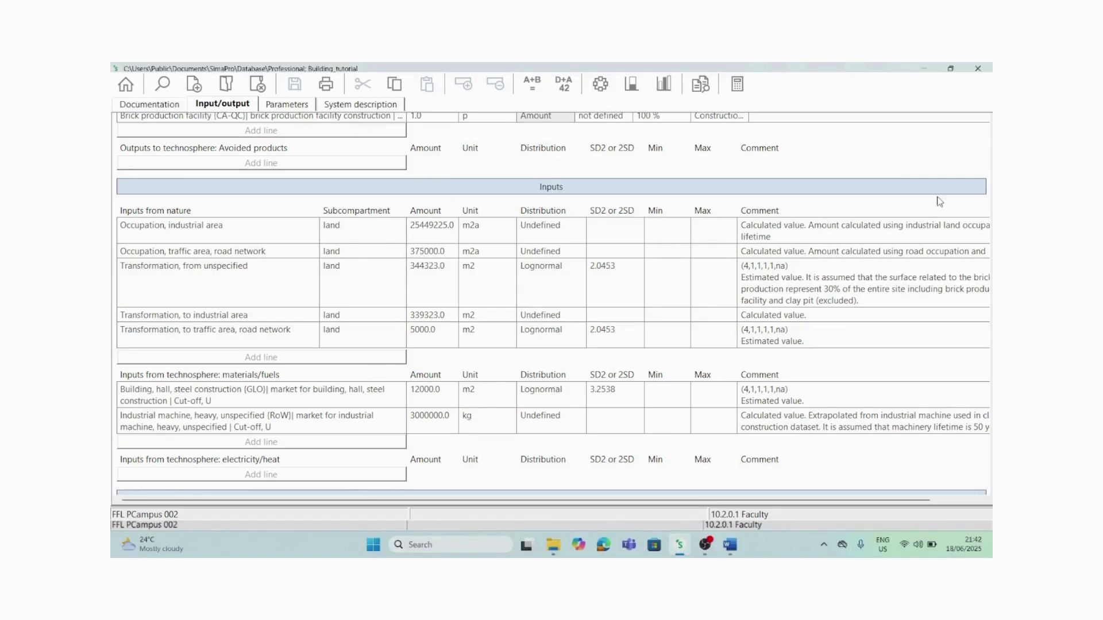
{"action": "scroll", "coordinate": [991, 250], "scroll_direction": "down", "scroll_amount": 1}
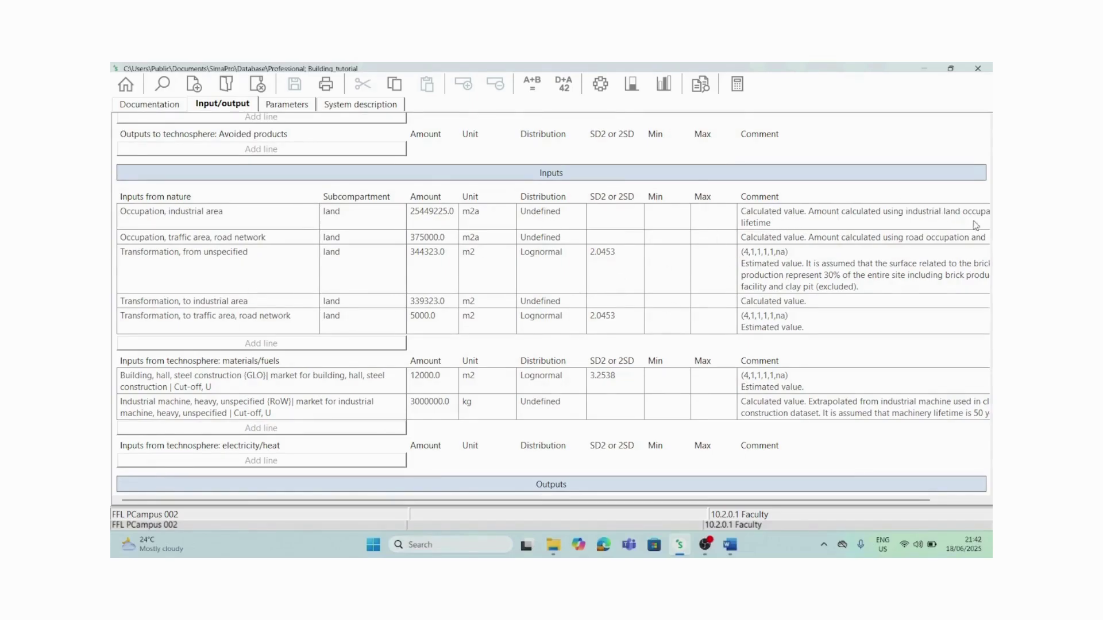
{"action": "scroll", "coordinate": [690, 199], "scroll_direction": "up", "scroll_amount": 2}
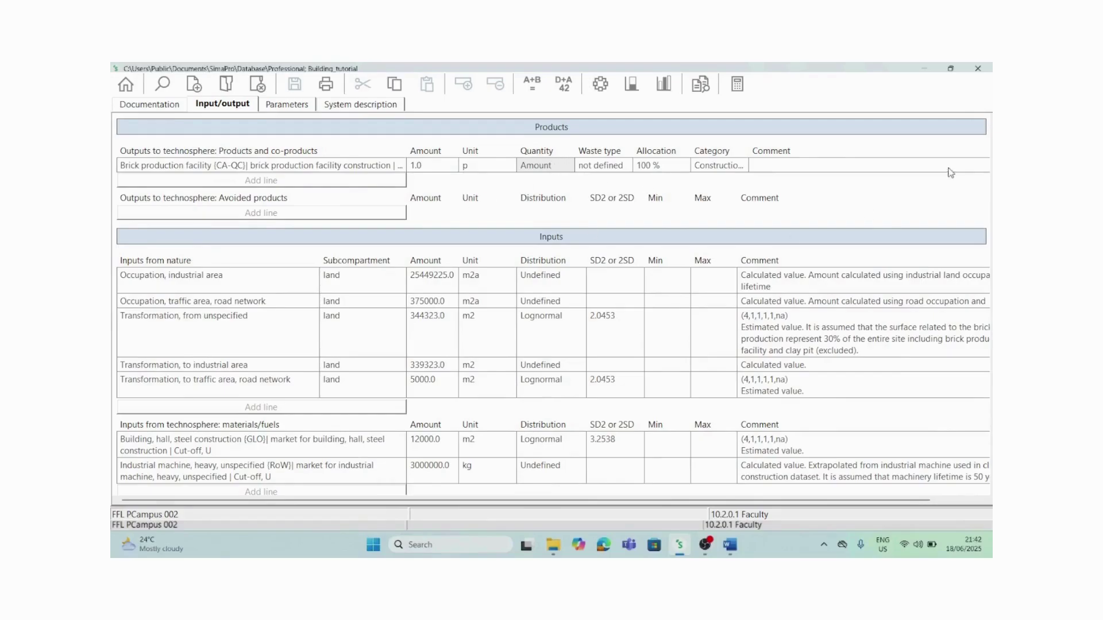
Read the brick production facility's documentation through to the data treatment and generator fields, and return to its inputs and outputs
{"action": "left_click", "coordinate": [140, 108]}
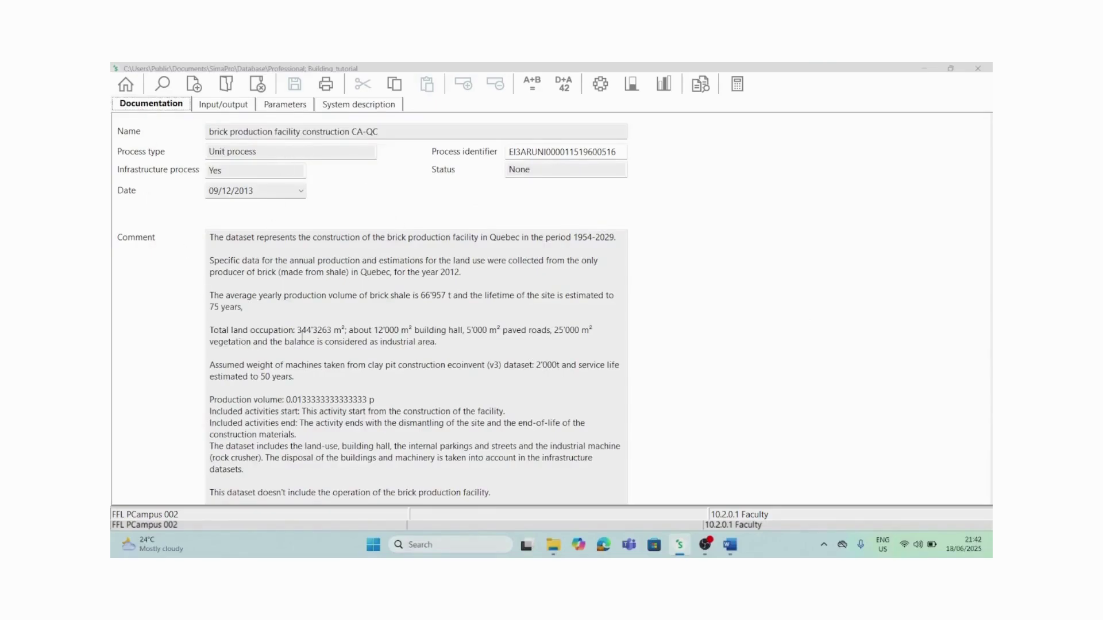
{"action": "scroll", "coordinate": [984, 230], "scroll_direction": "down", "scroll_amount": 6}
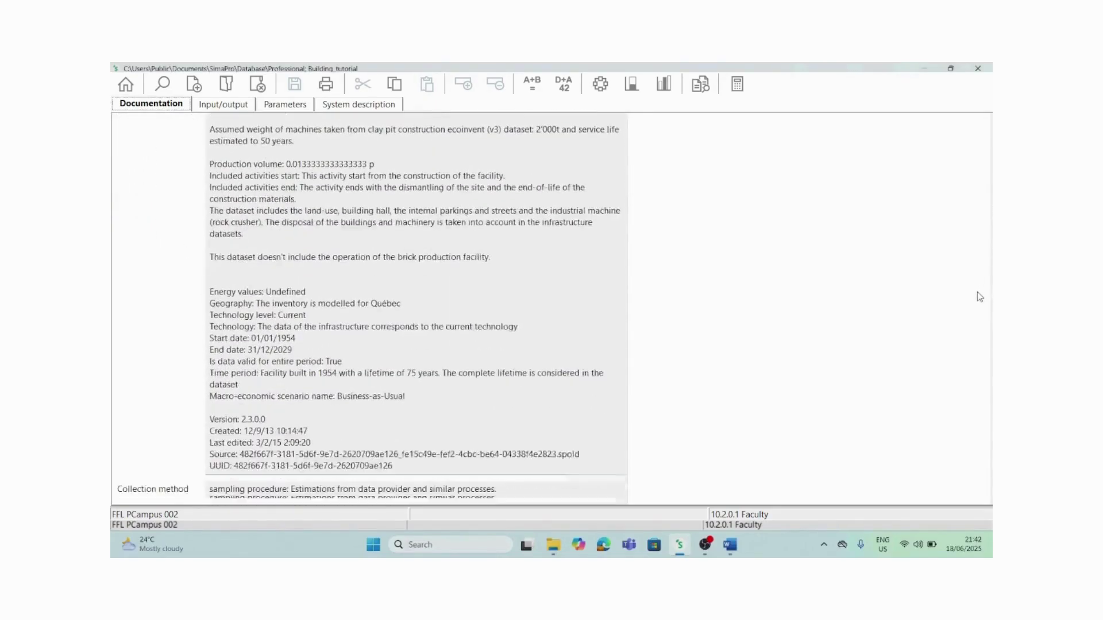
{"action": "scroll", "coordinate": [976, 310], "scroll_direction": "down", "scroll_amount": 4}
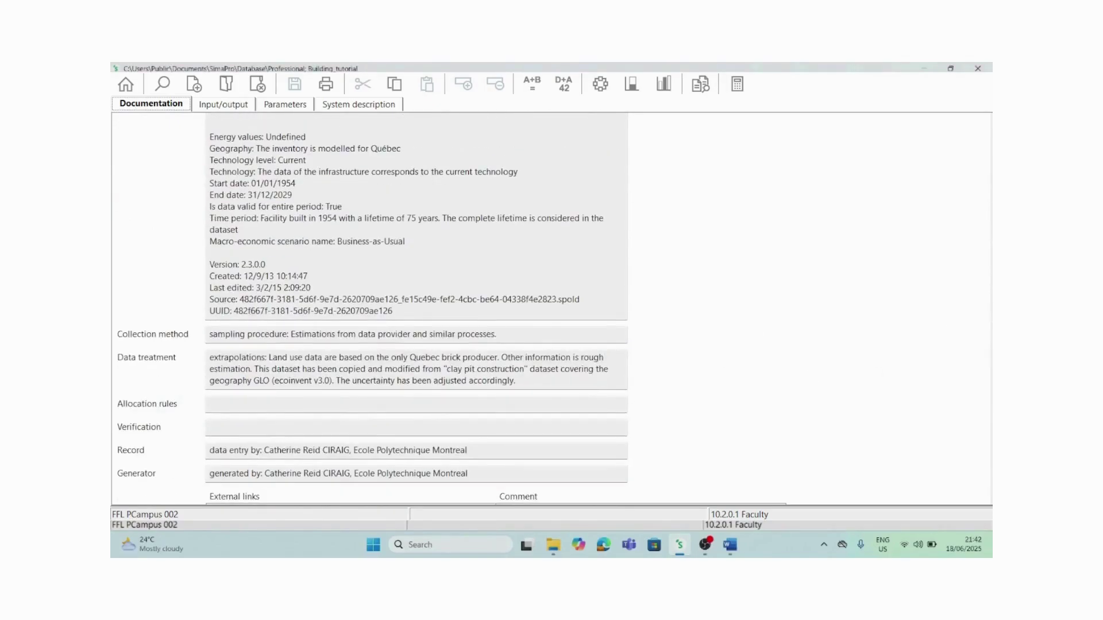
{"action": "scroll", "coordinate": [985, 303], "scroll_direction": "up", "scroll_amount": 10}
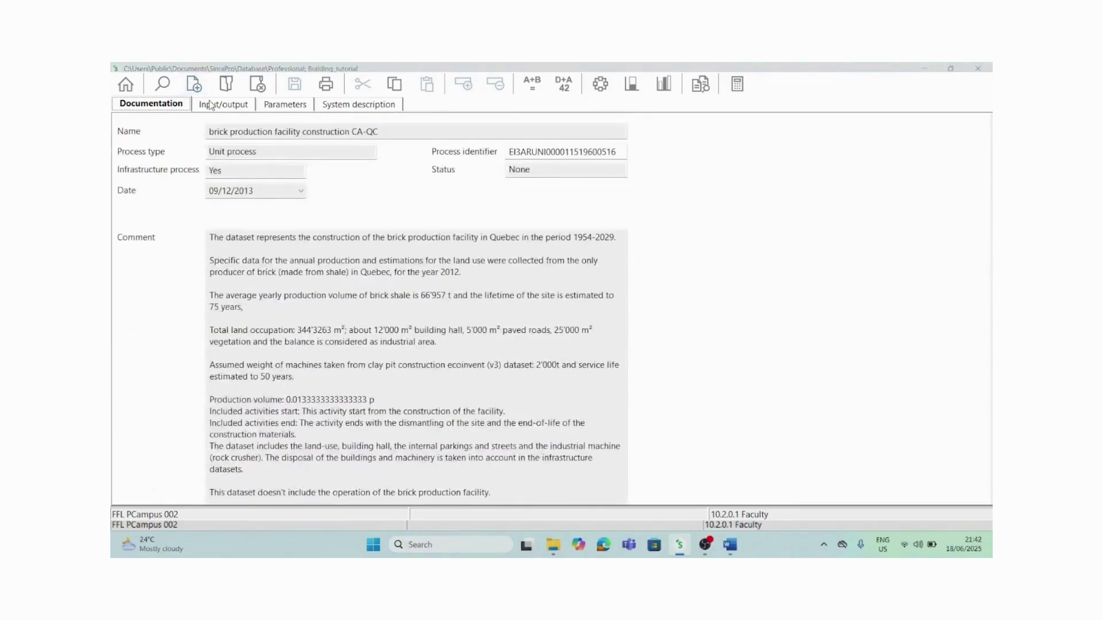
{"action": "left_click", "coordinate": [210, 105]}
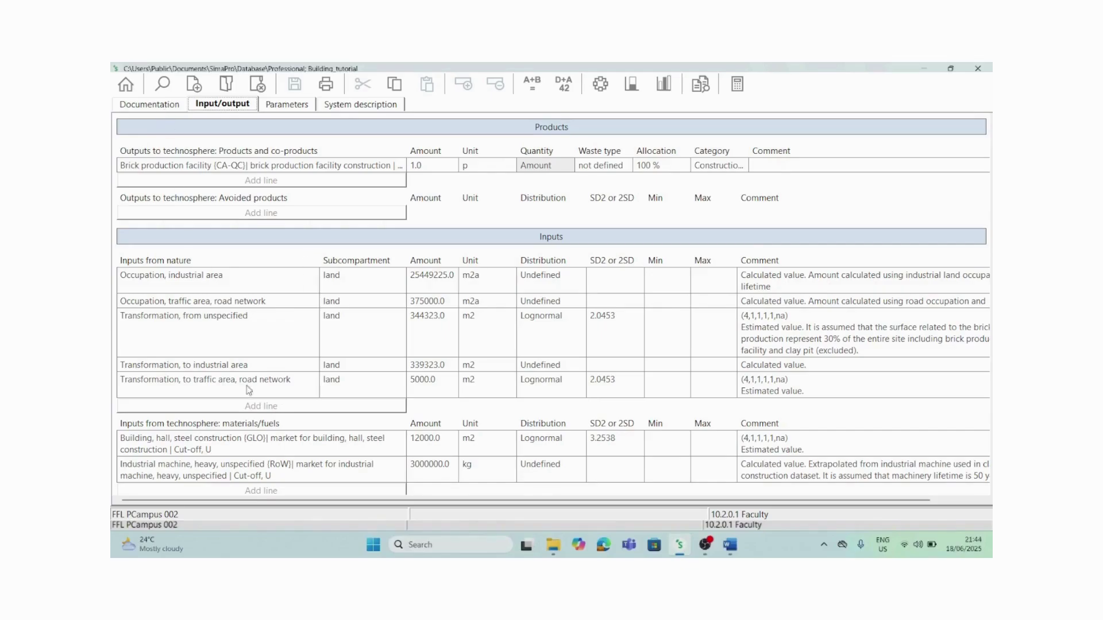
Calculate the network for 1 p of the brick production facility with the method ReCiPe 2016 Midpoint (E) V1.11 / World (2010) E
{"action": "left_click", "coordinate": [196, 84]}
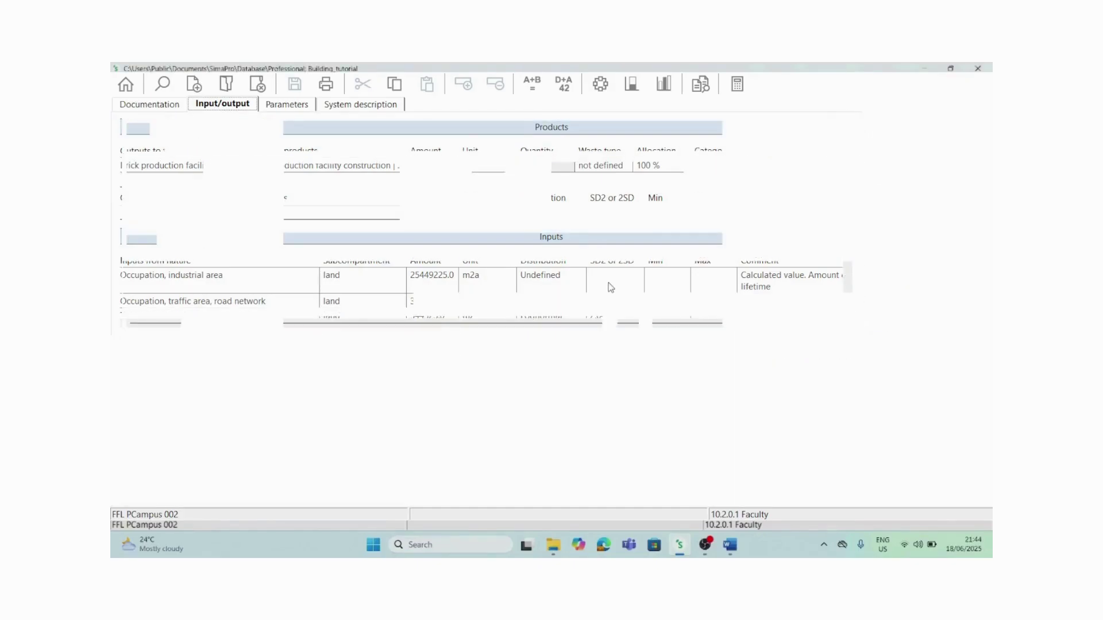
{"action": "left_click", "coordinate": [452, 243]}
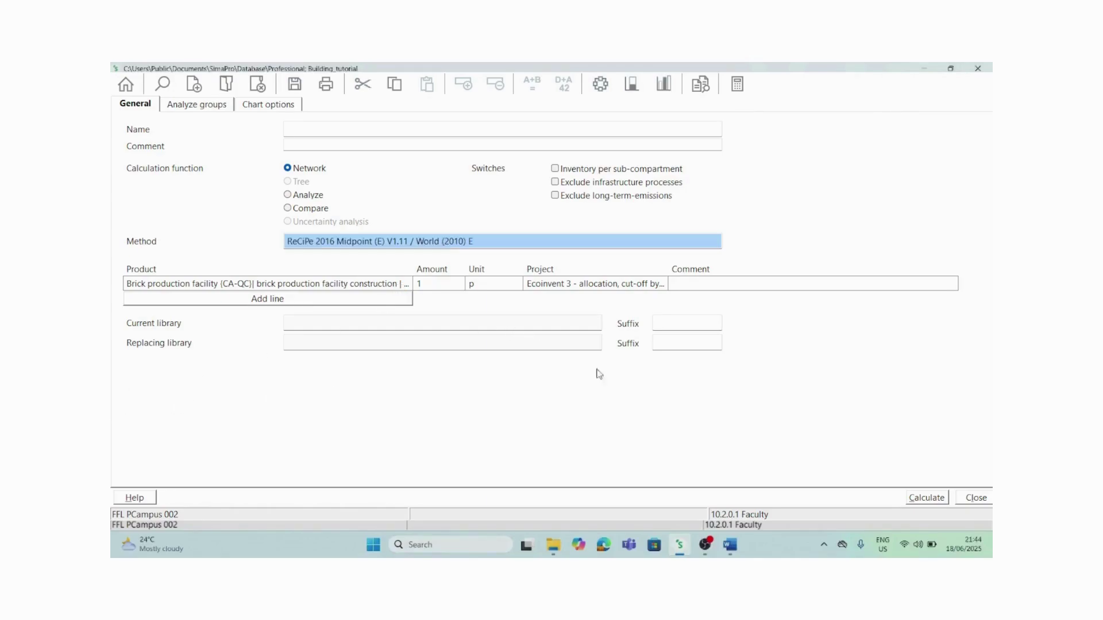
{"action": "left_click", "coordinate": [913, 498]}
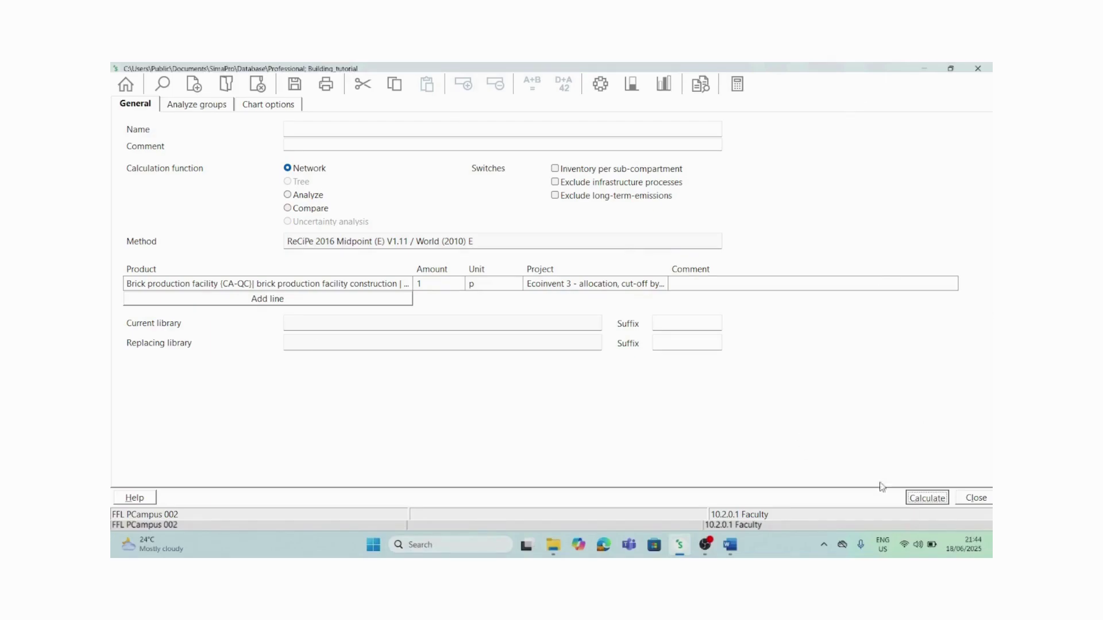
{"action": "left_click", "coordinate": [936, 501]}
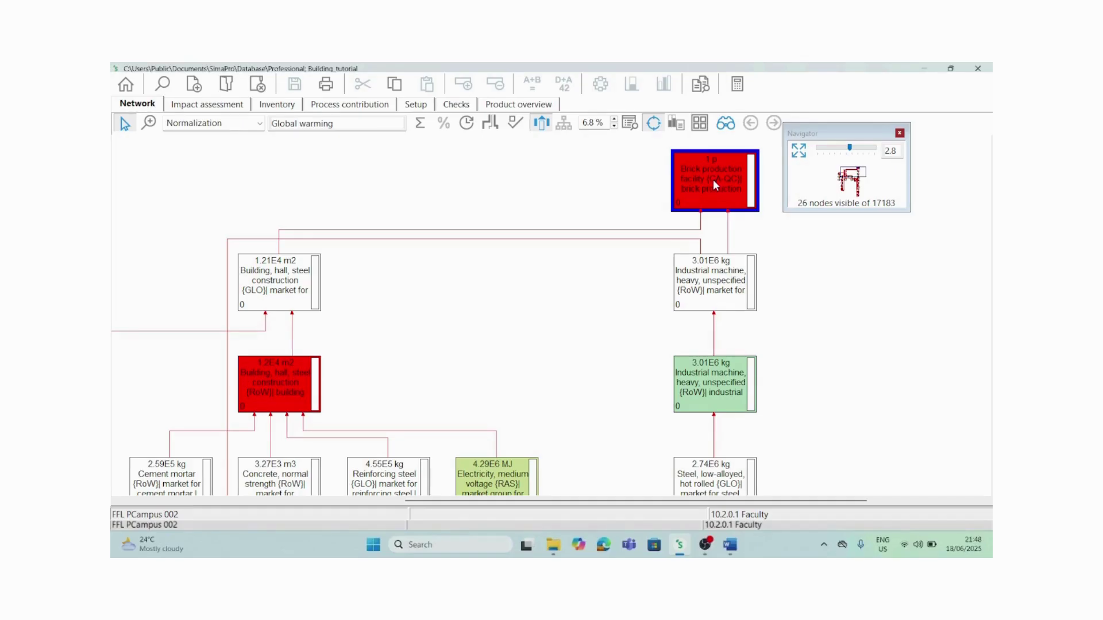
Examine the global warming network from the brick production facility down through its steel construction hall, industrial machine and material supply nodes
{"action": "left_click_drag", "start_coordinate": [712, 179], "coordinate": [563, 310]}
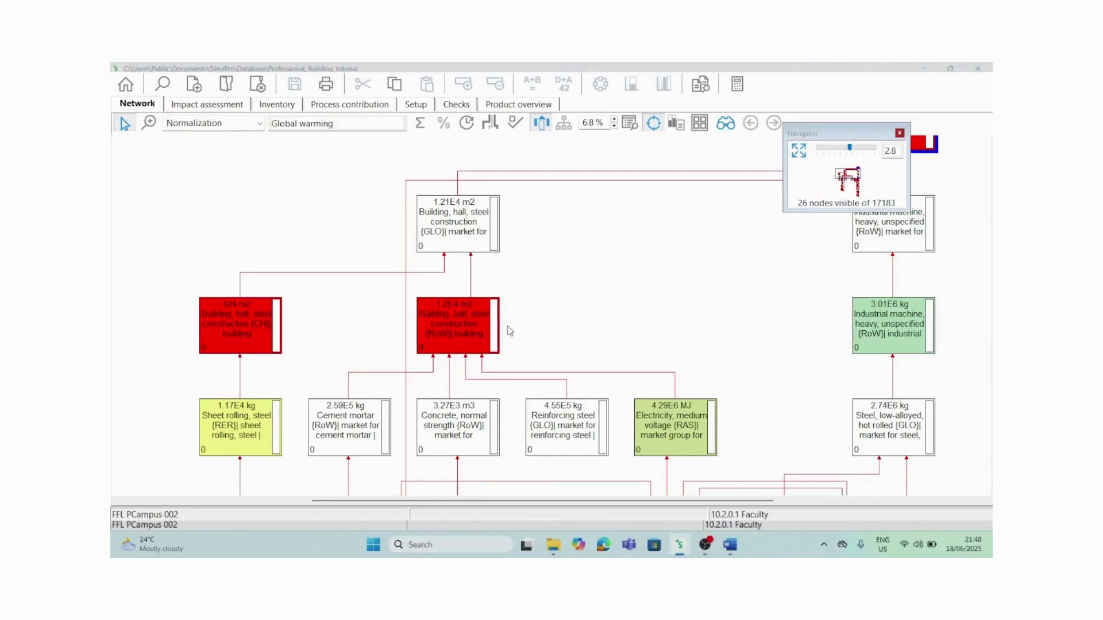
{"action": "left_click", "coordinate": [460, 319]}
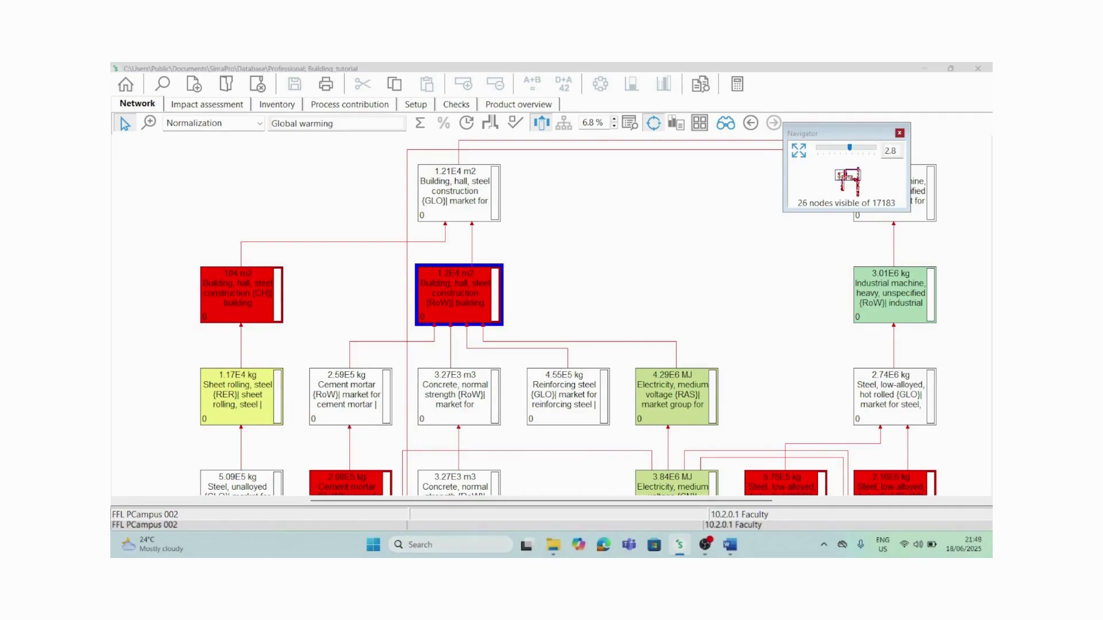
{"action": "scroll", "coordinate": [569, 316], "scroll_direction": "down", "scroll_amount": 2}
{"action": "scroll", "coordinate": [568, 316], "scroll_direction": "down", "scroll_amount": 2}
{"action": "scroll", "coordinate": [569, 316], "scroll_direction": "up", "scroll_amount": 2}
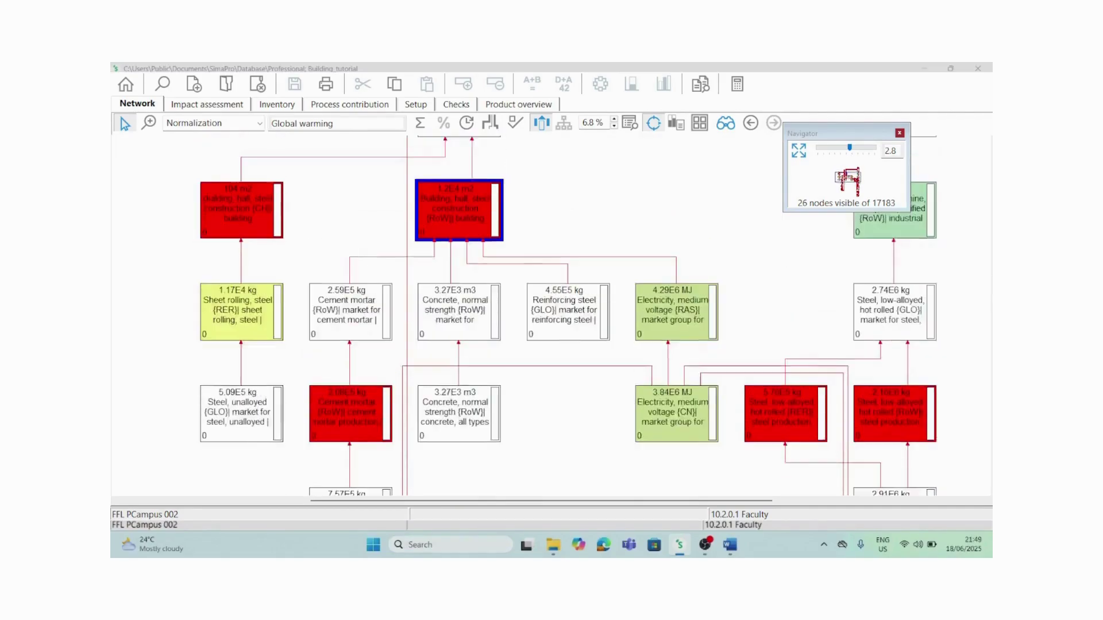
{"action": "scroll", "coordinate": [568, 316], "scroll_direction": "up", "scroll_amount": 5}
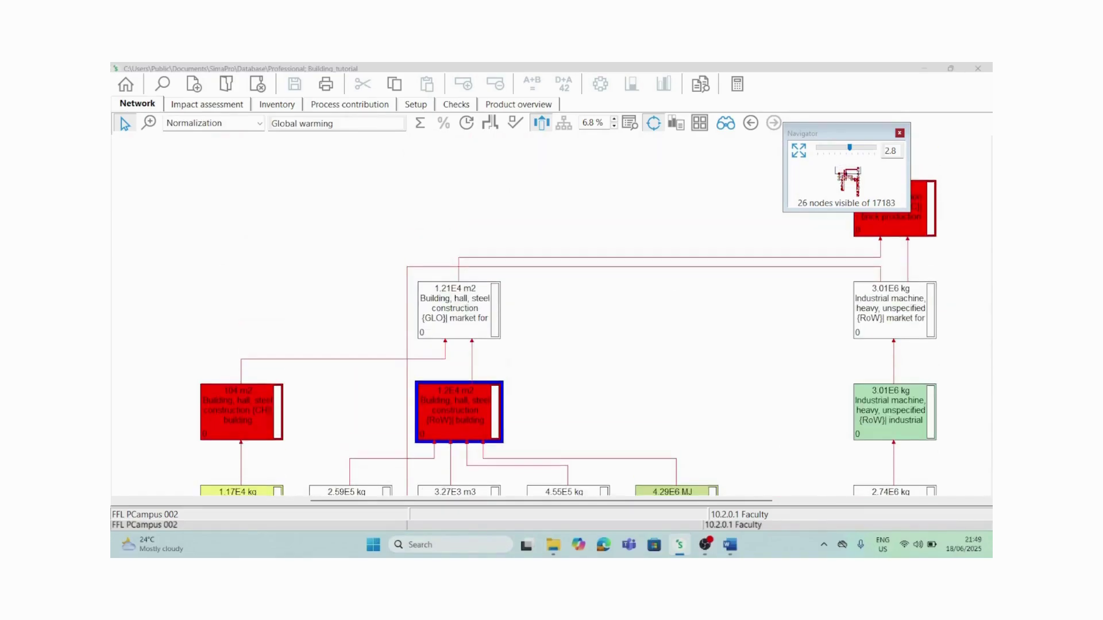
{"action": "scroll", "coordinate": [885, 263], "scroll_direction": "up", "scroll_amount": 2}
{"action": "left_click", "coordinate": [885, 263]}
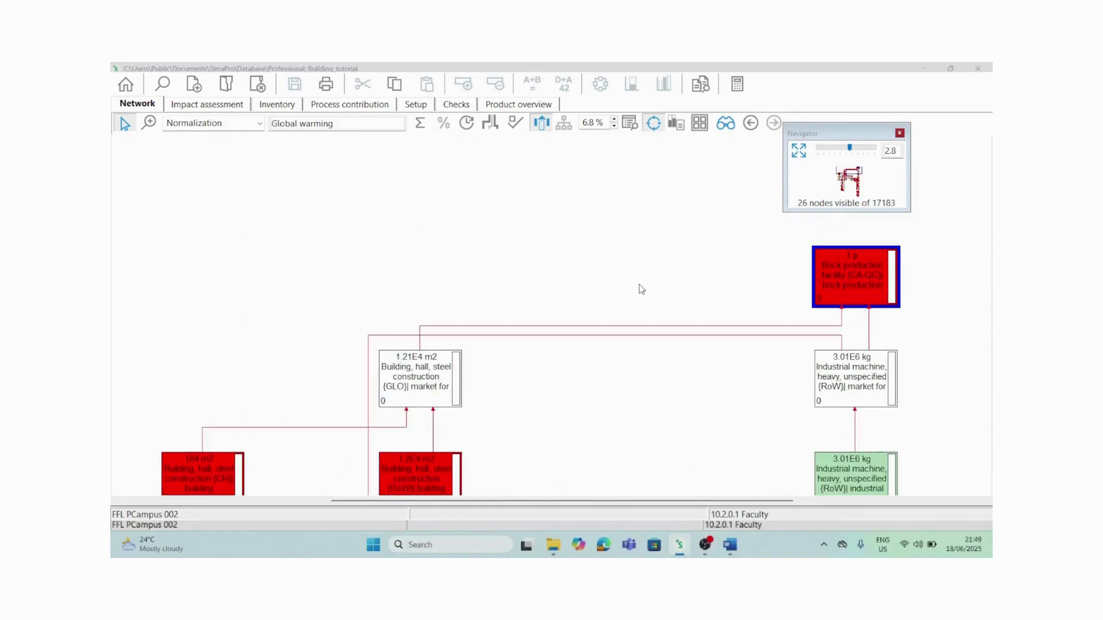
{"action": "scroll", "coordinate": [579, 287], "scroll_direction": "right", "scroll_amount": 2}
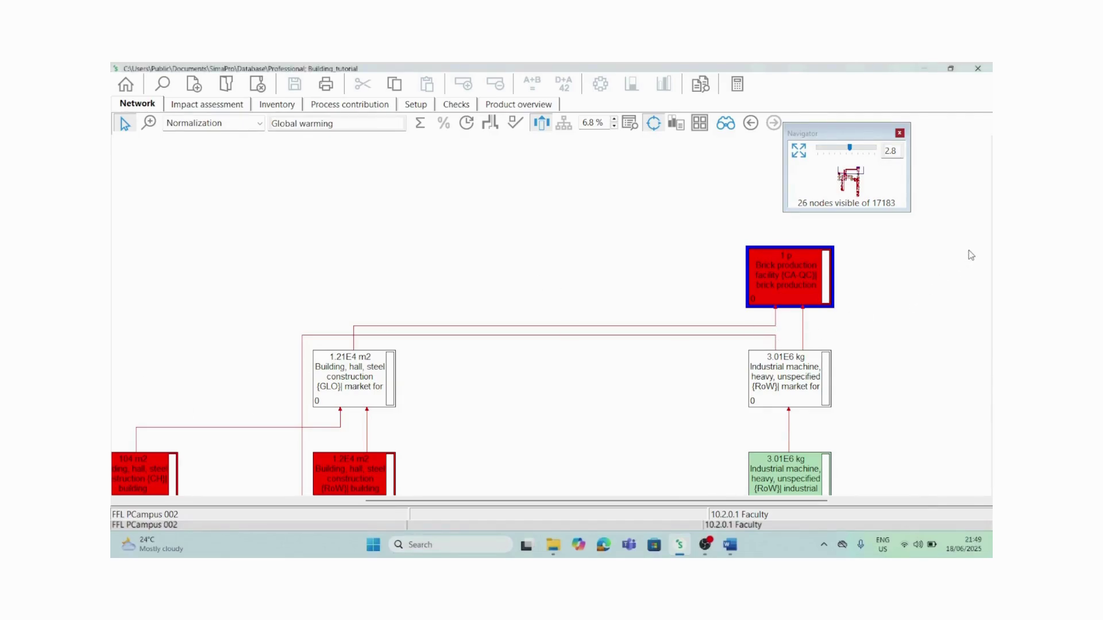
{"action": "scroll", "coordinate": [642, 286], "scroll_direction": "down", "scroll_amount": 1}
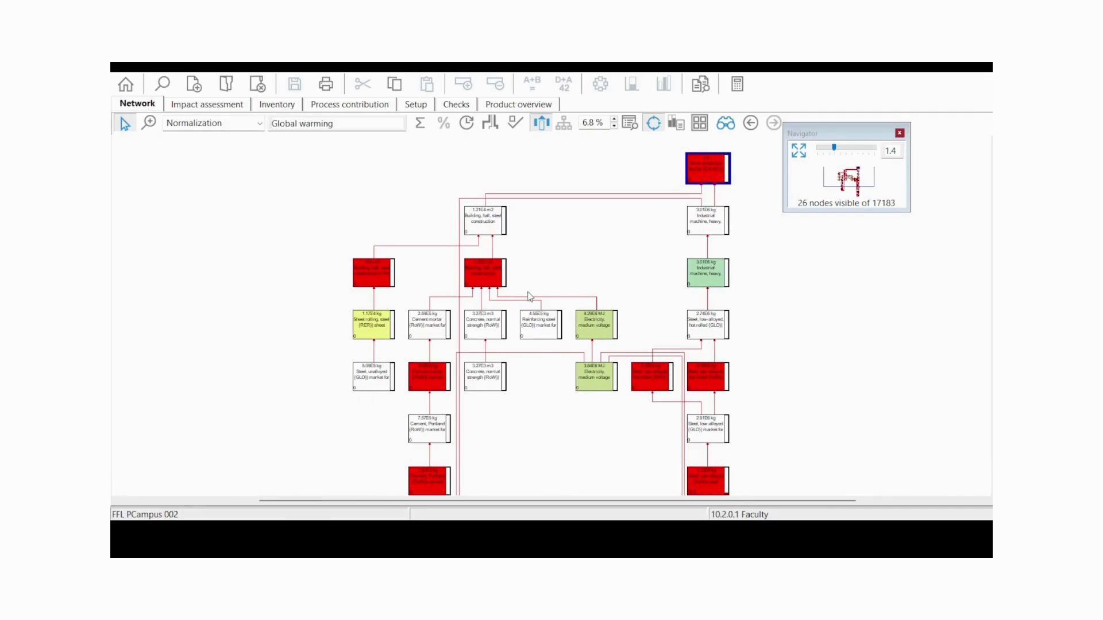
Close the network results and the brick facility process, and collapse the Bricks category
{"action": "double_click", "coordinate": [530, 298]}
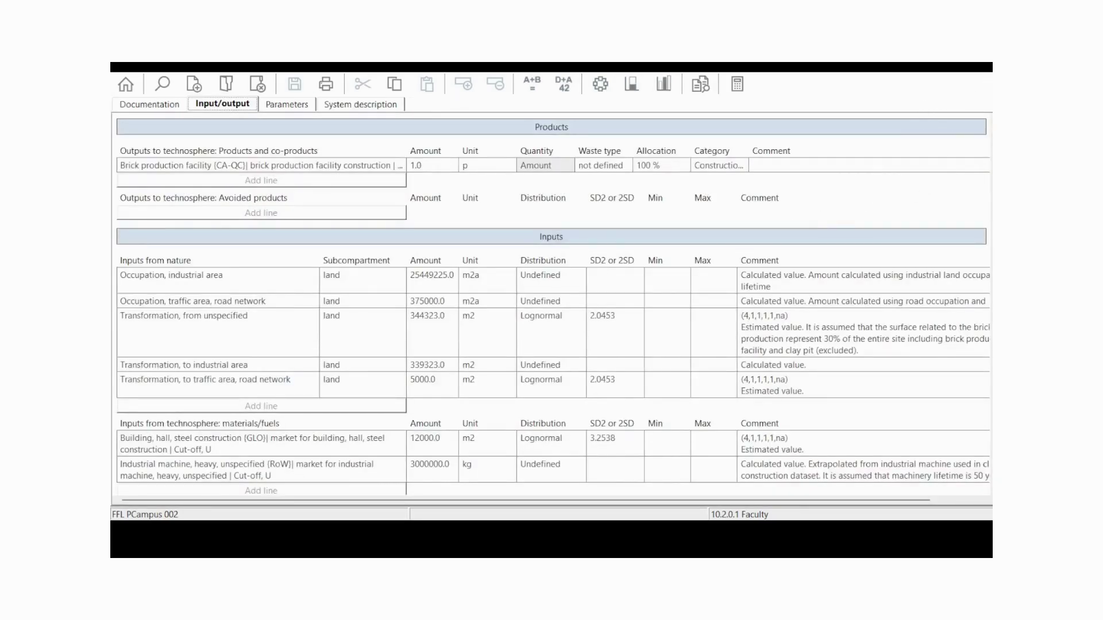
{"action": "key", "text": "alt+F4"}
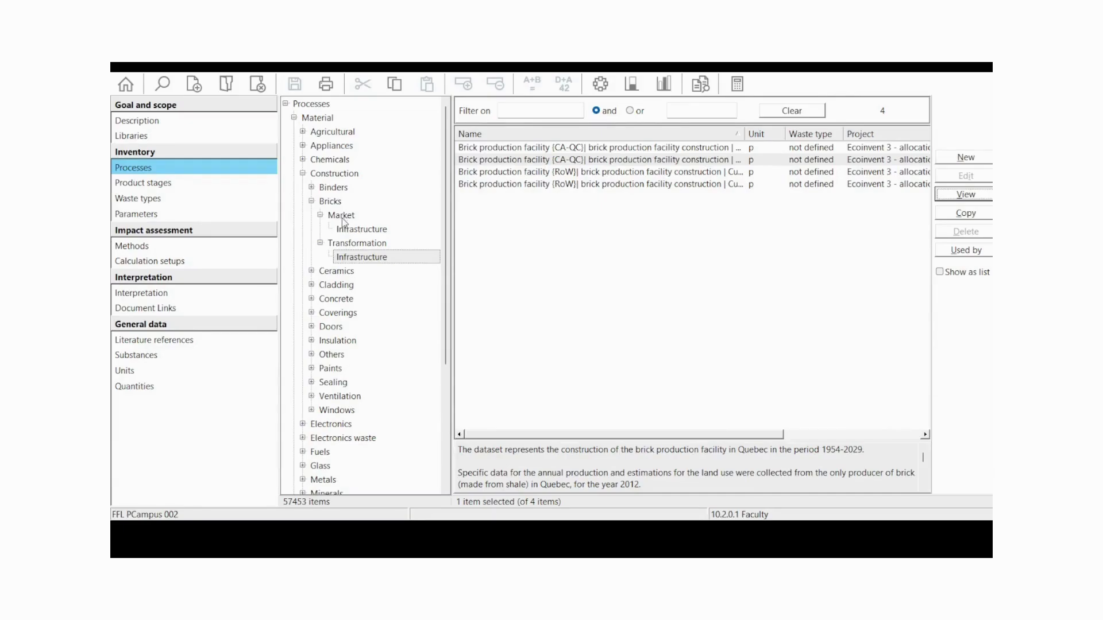
{"action": "left_click", "coordinate": [313, 204]}
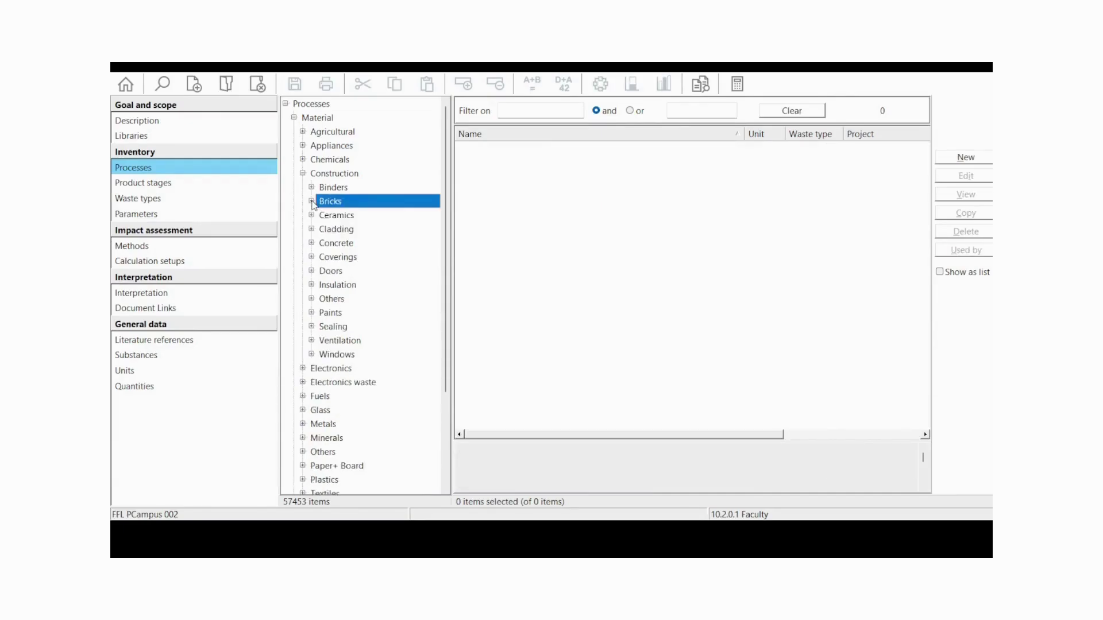
Expand the Bricks category, list its Market processes and open Clay brick {EC}| market for clay brick | Cut-off, S
{"action": "left_click", "coordinate": [314, 204]}
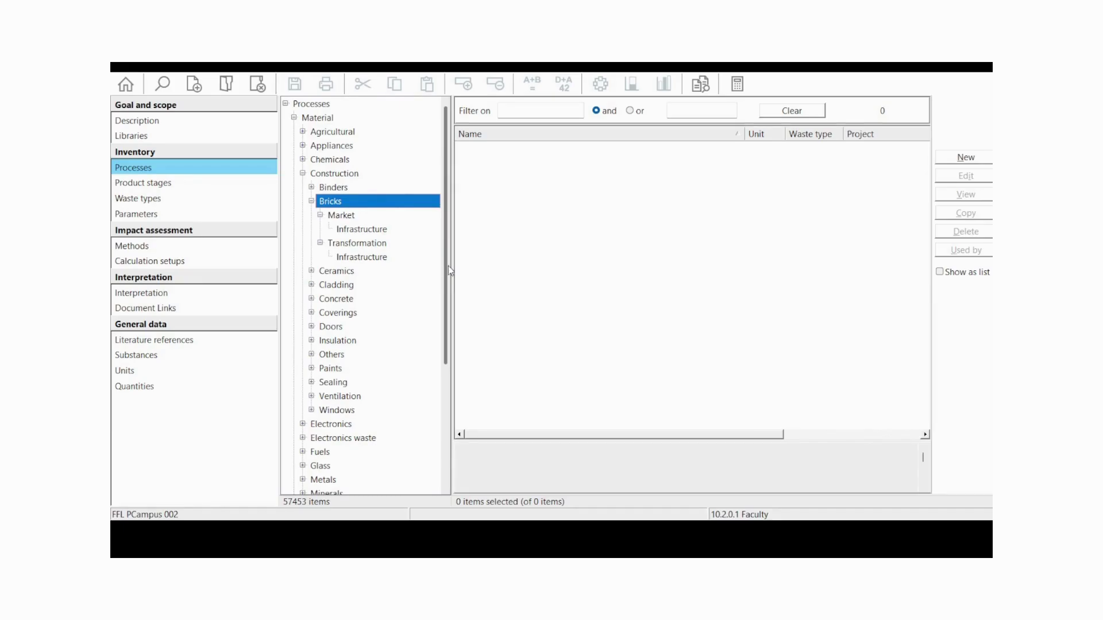
{"action": "left_click", "coordinate": [342, 218]}
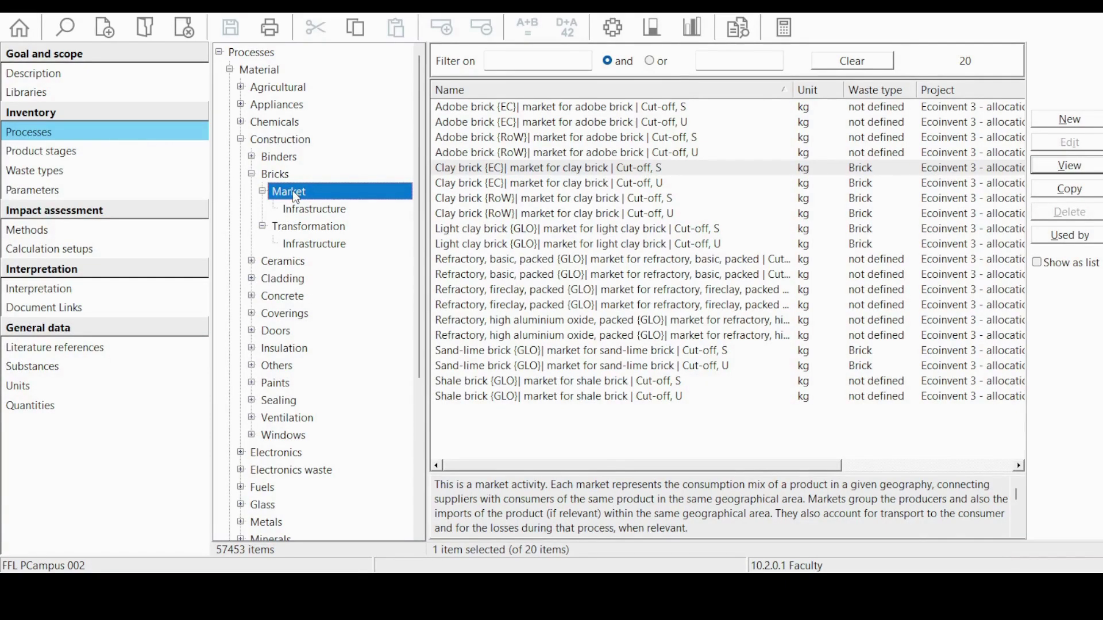
{"action": "double_click", "coordinate": [558, 171]}
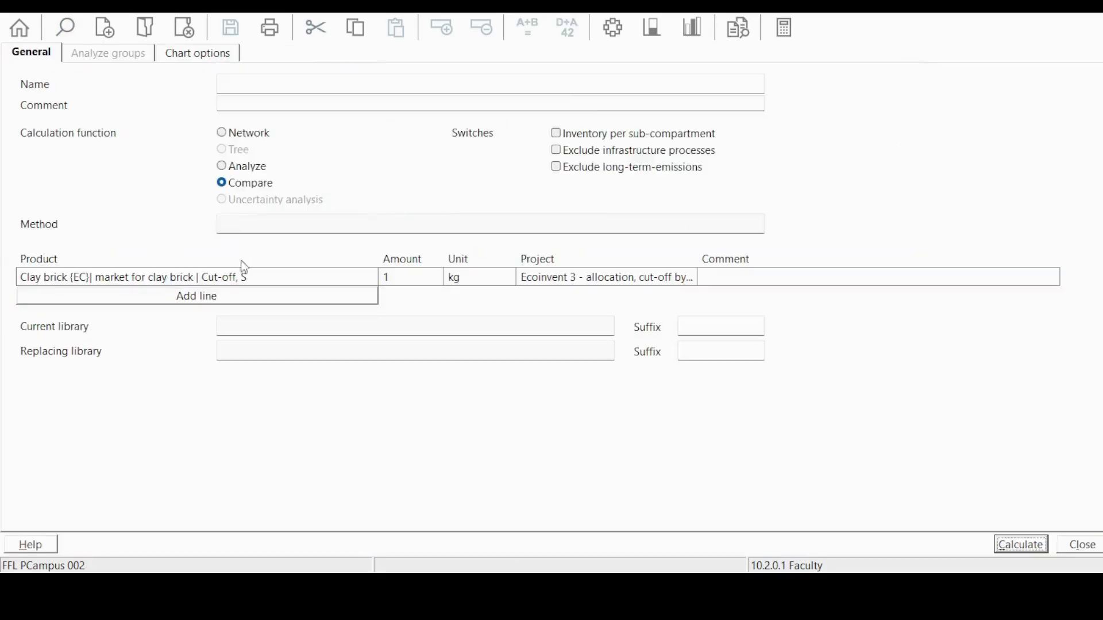
Compare 1 kg of this market brick with 1 kg of EC extruded clay brick production, Cut-off, S, using ReCiPe 2016 Midpoint (E) V1.11 / World (2010) E
{"action": "left_click", "coordinate": [180, 299]}
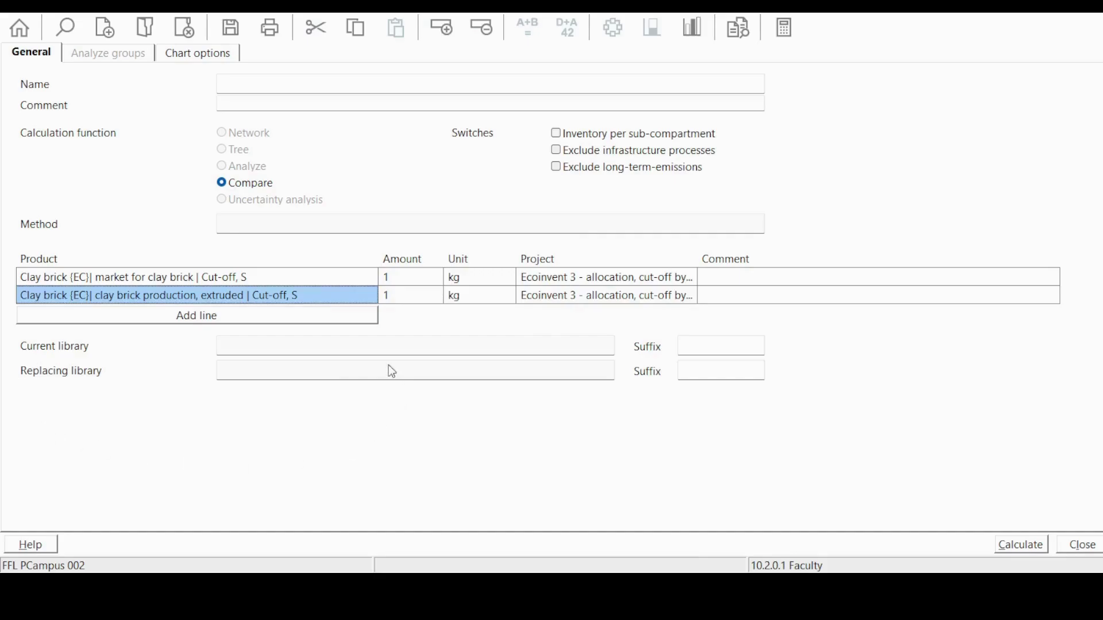
{"action": "left_click", "coordinate": [448, 224]}
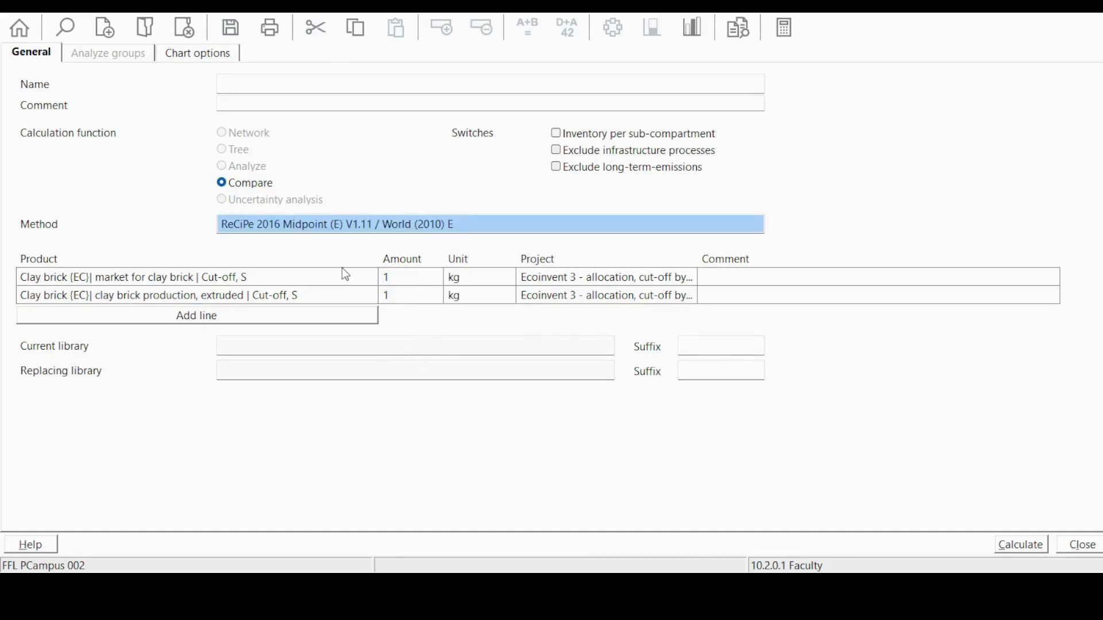
{"action": "left_click", "coordinate": [1014, 545]}
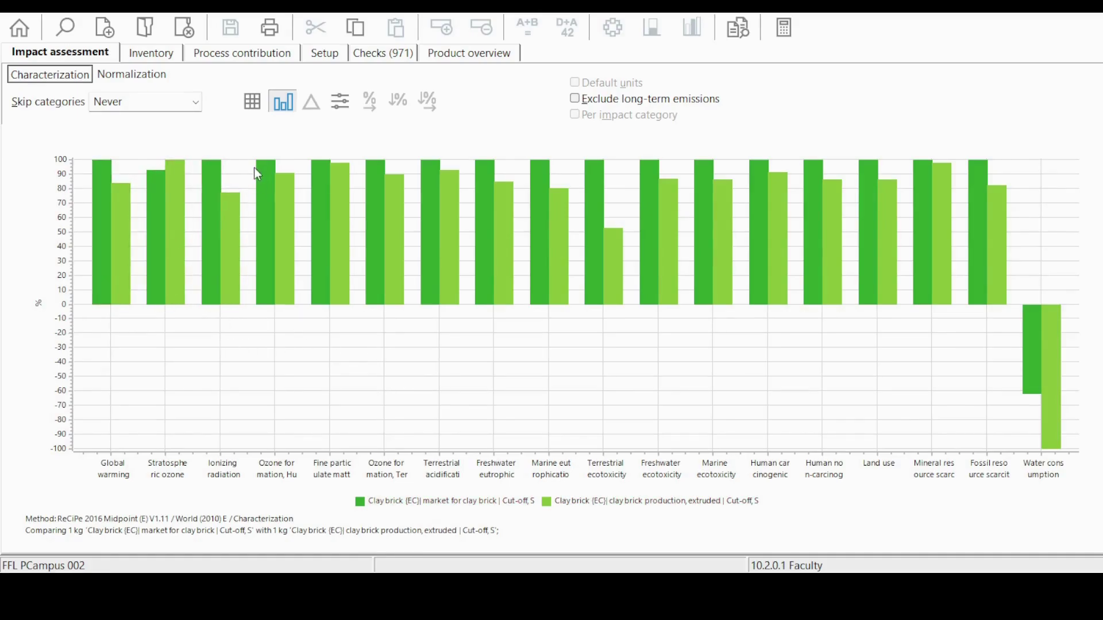
Show the comparison's characterization results as a table, and close the results and the clay brick market process
{"action": "left_click", "coordinate": [247, 106]}
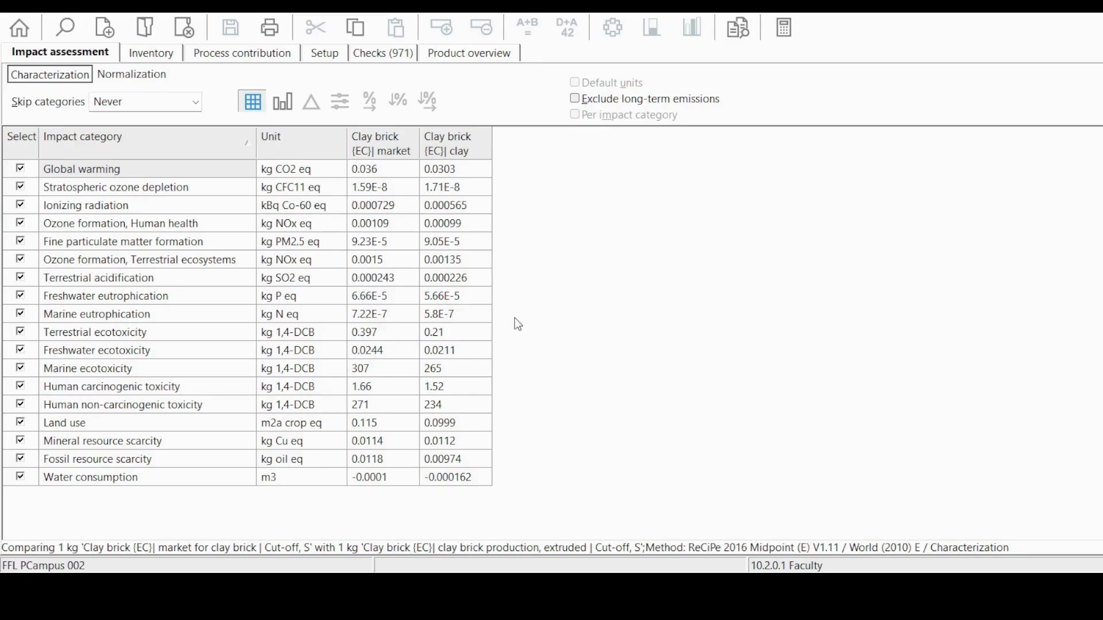
{"action": "key", "text": "ctrl+F4"}
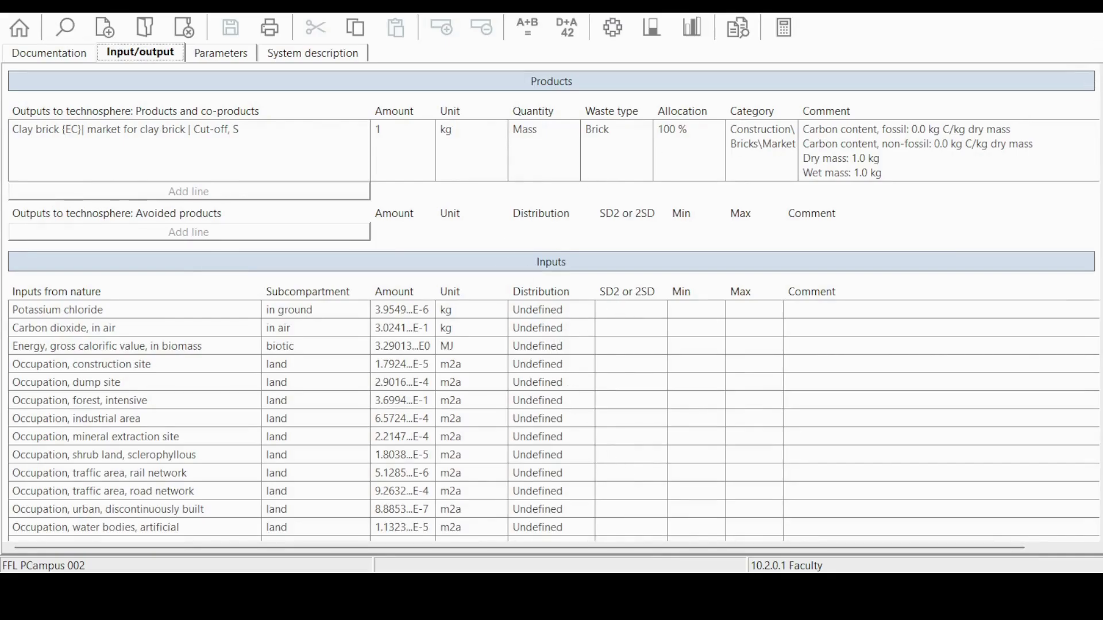
{"action": "key", "text": "ctrl+F4"}
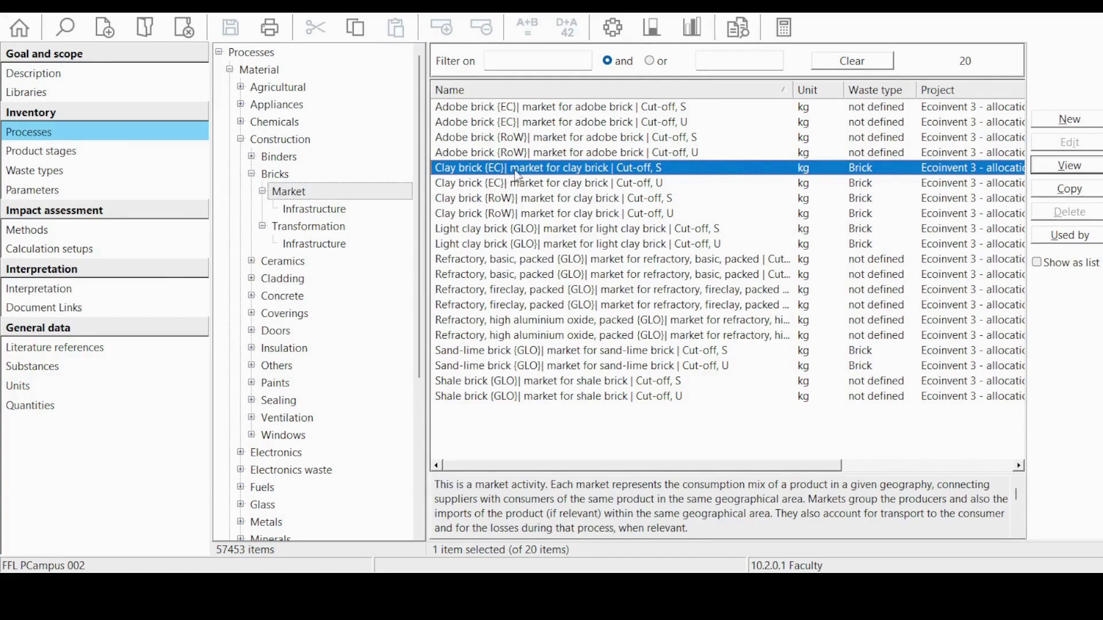
Review the clay brick {EC} market's Cut-off, S process once more and open its Cut-off, U version instead
{"action": "double_click", "coordinate": [526, 171]}
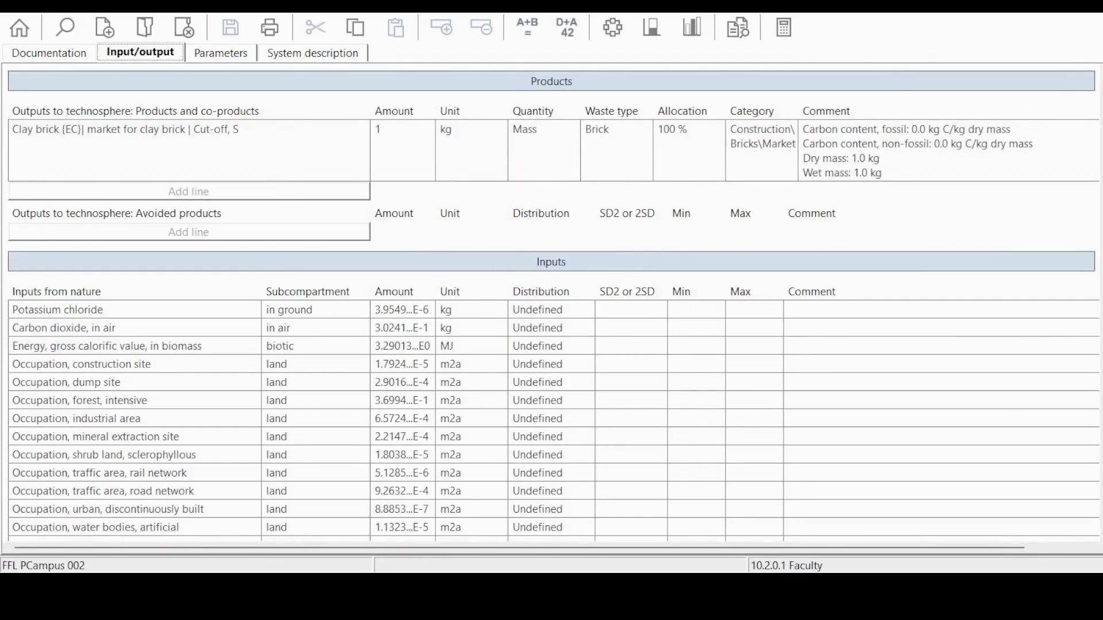
{"action": "key", "text": "ctrl+F4"}
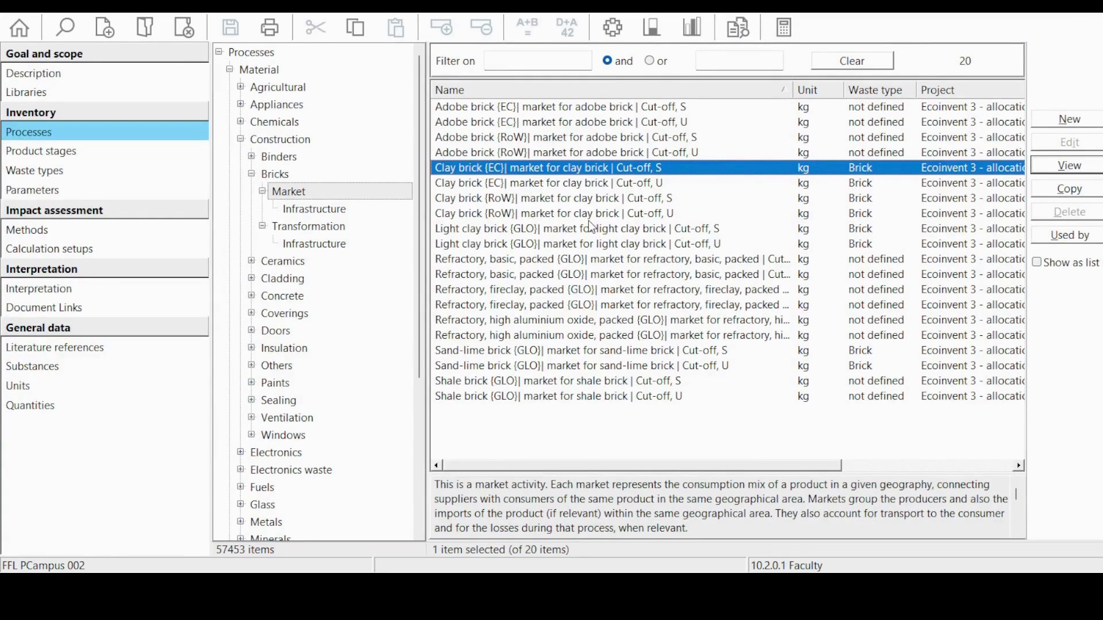
{"action": "double_click", "coordinate": [555, 190]}
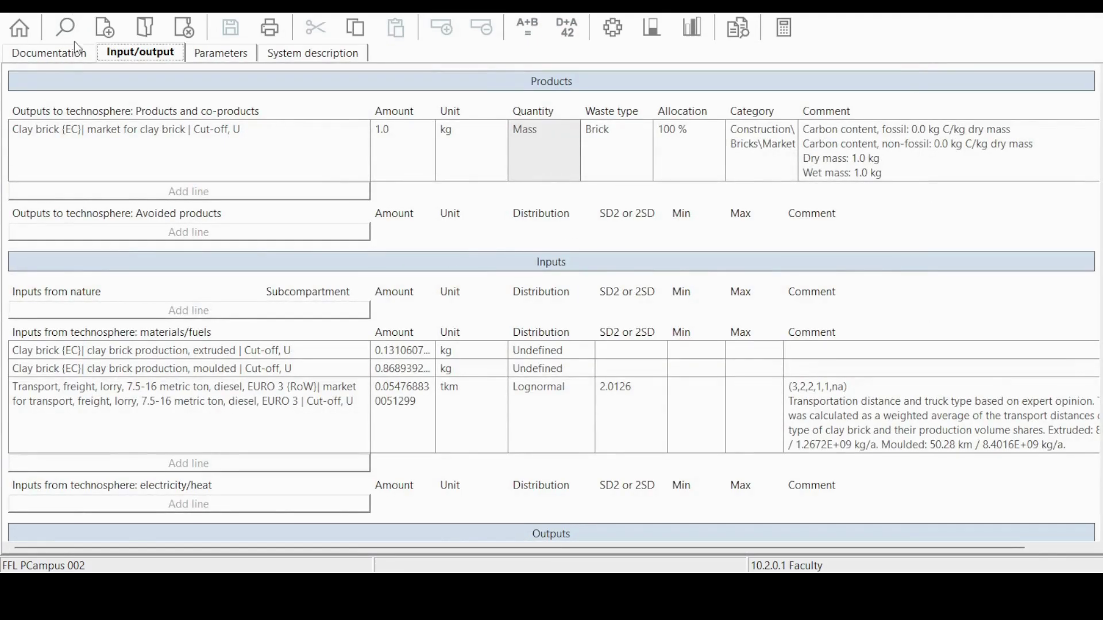
Calculate the network for 1 kg of Clay brick {EC}| market for clay brick | Cut-off, U
{"action": "left_click", "coordinate": [117, 24]}
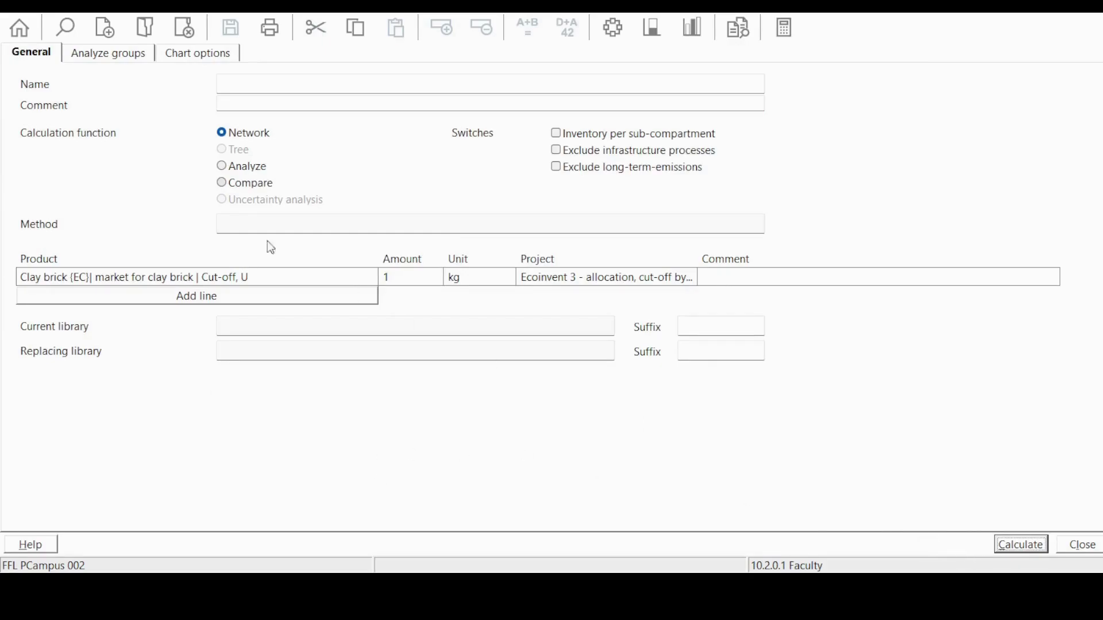
{"action": "left_click", "coordinate": [301, 224]}
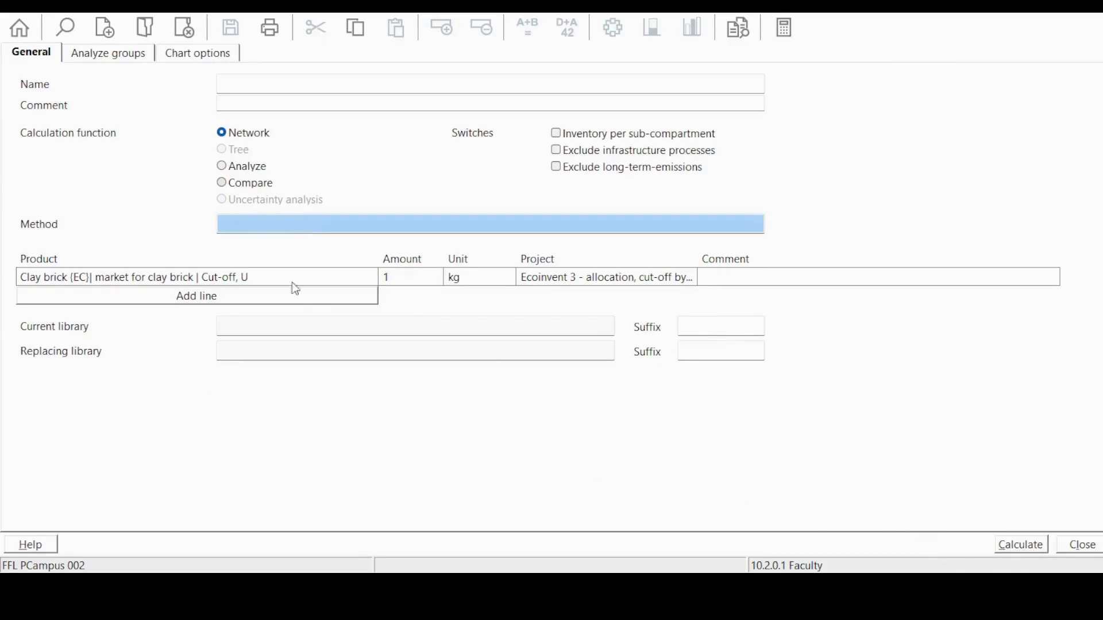
{"action": "left_click", "coordinate": [1017, 549]}
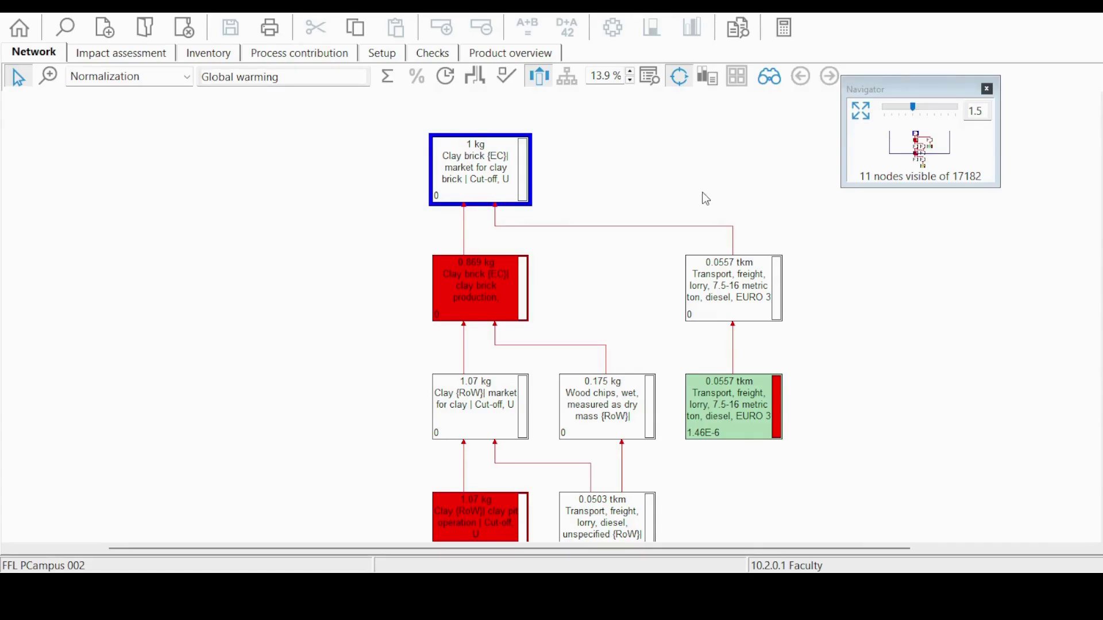
Set the network's node cut-off to 3 % and examine the global warming contributions feeding the clay brick market
{"action": "left_click_drag", "start_coordinate": [707, 199], "coordinate": [676, 171]}
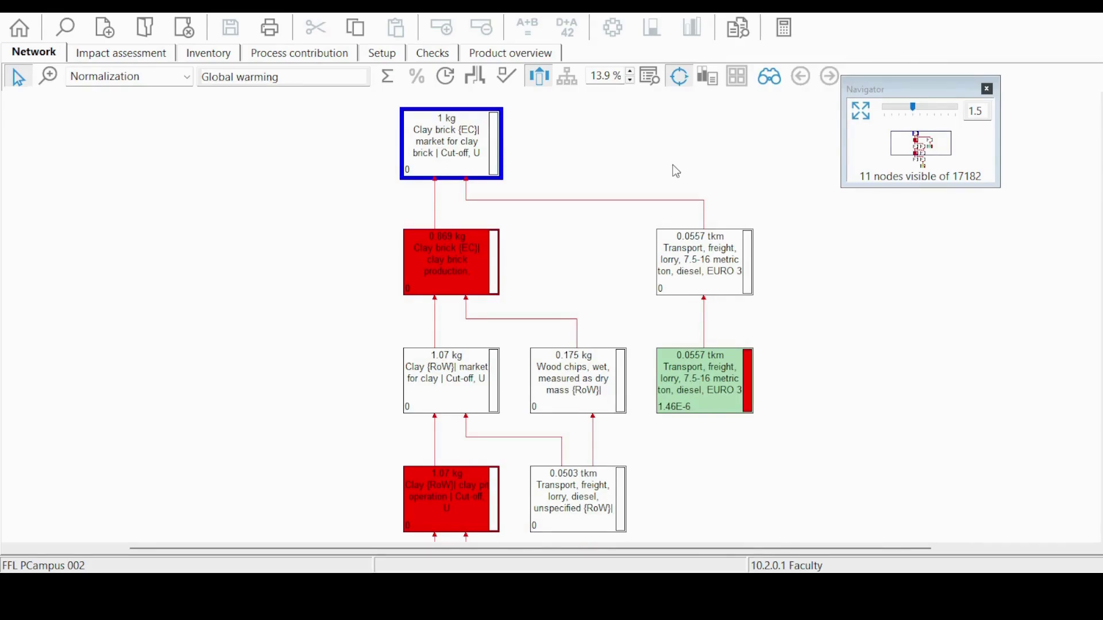
{"action": "left_click", "coordinate": [630, 81]}
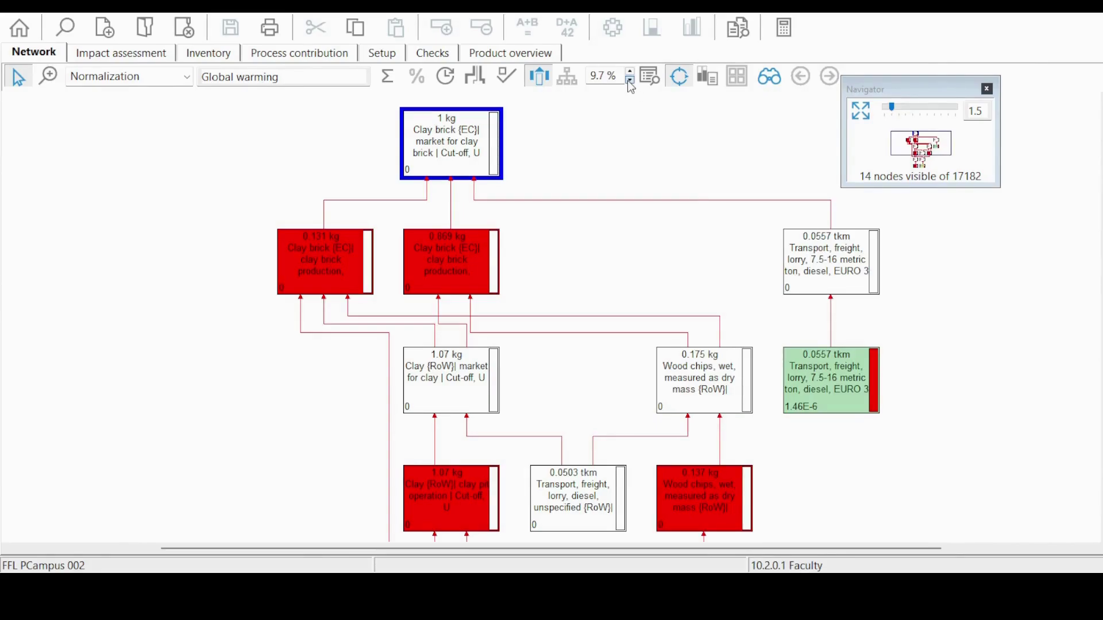
{"action": "left_click", "coordinate": [630, 81]}
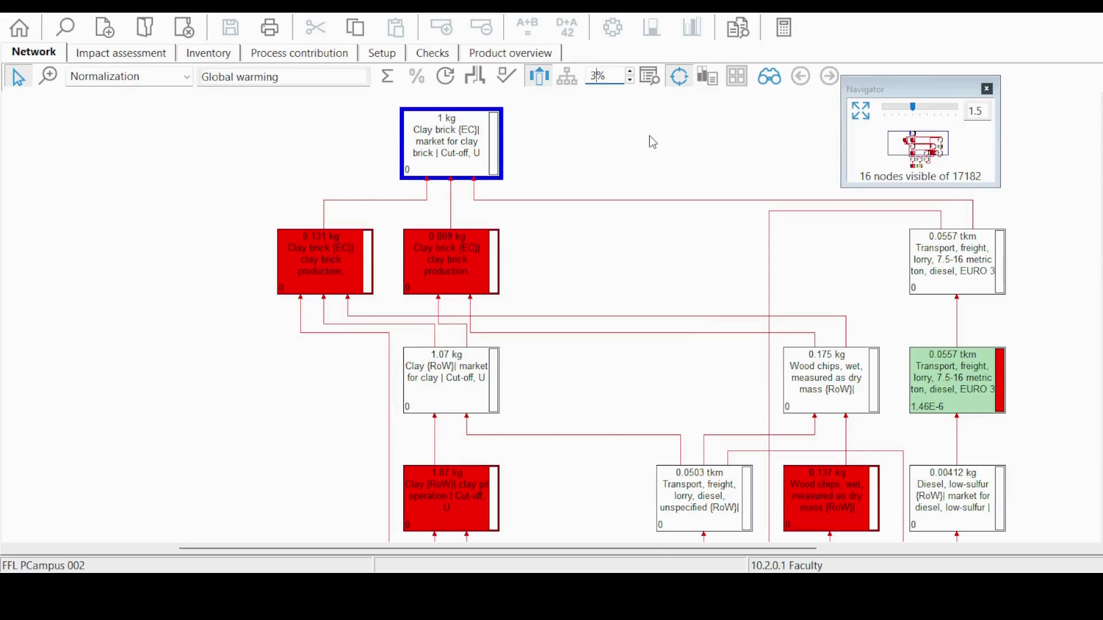
{"action": "left_click", "coordinate": [900, 109]}
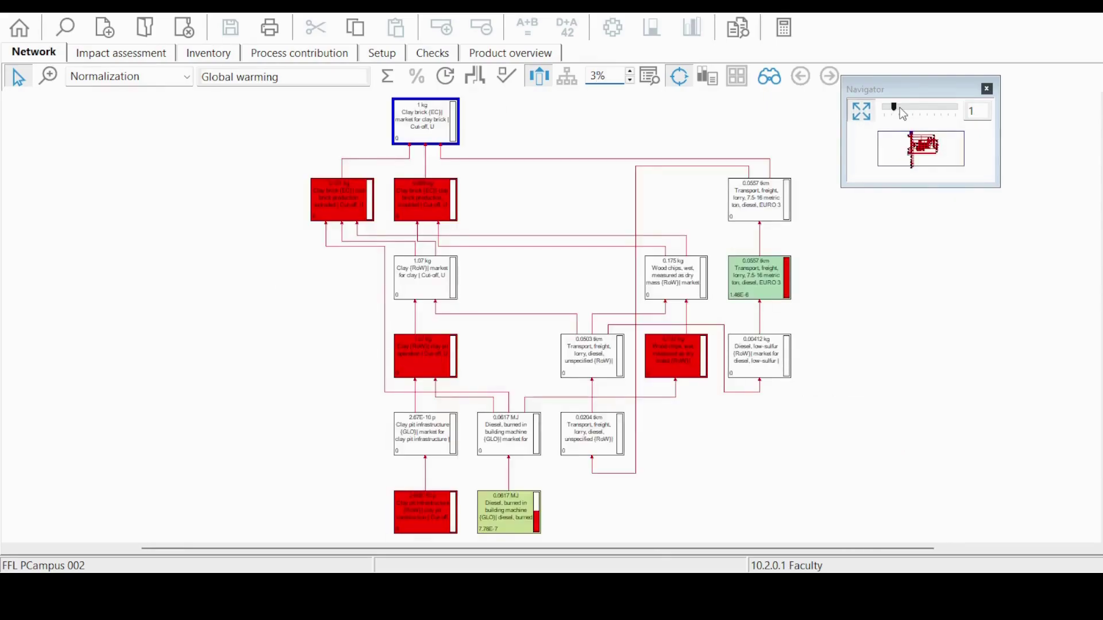
{"action": "left_click_drag", "start_coordinate": [900, 108], "coordinate": [919, 108]}
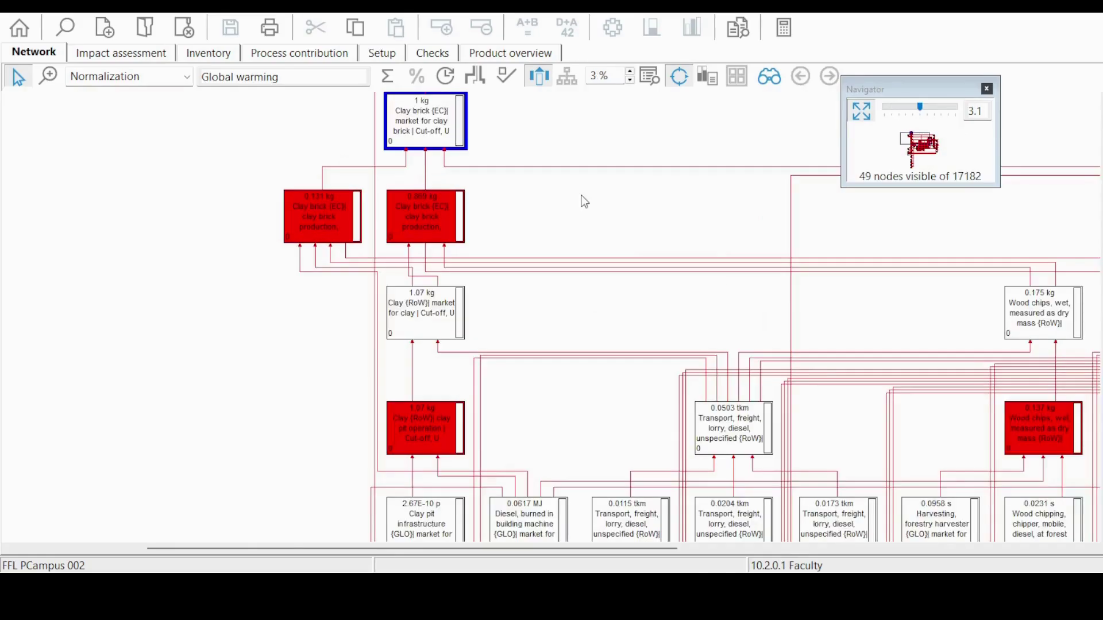
{"action": "left_click_drag", "start_coordinate": [581, 196], "coordinate": [474, 232]}
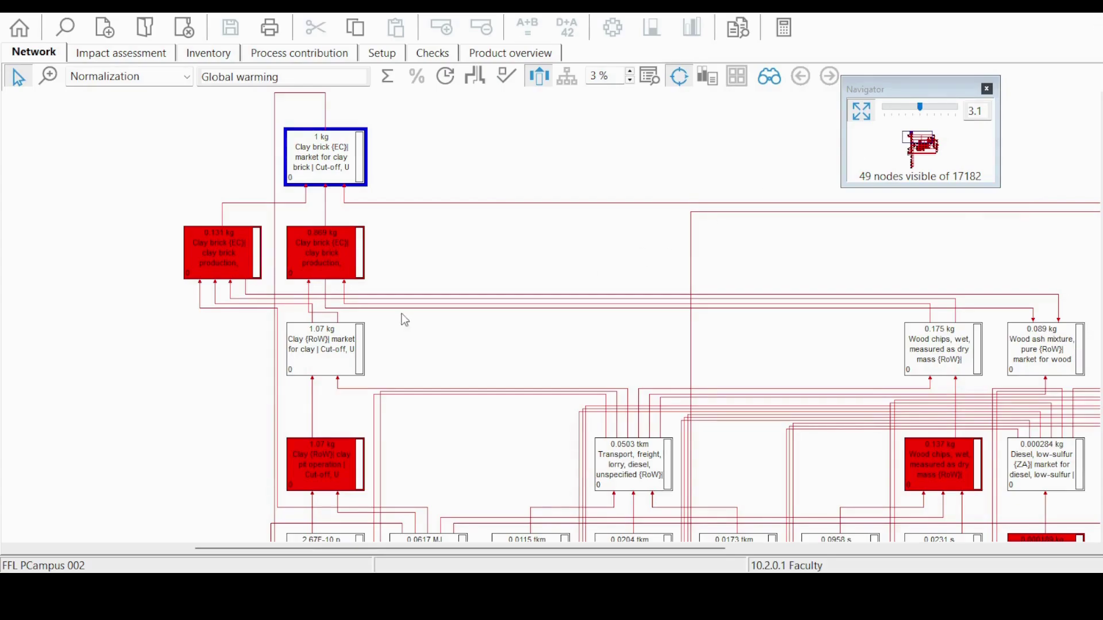
Close the network results and the clay brick market process, and list the brick Transformation processes
{"action": "double_click", "coordinate": [522, 297]}
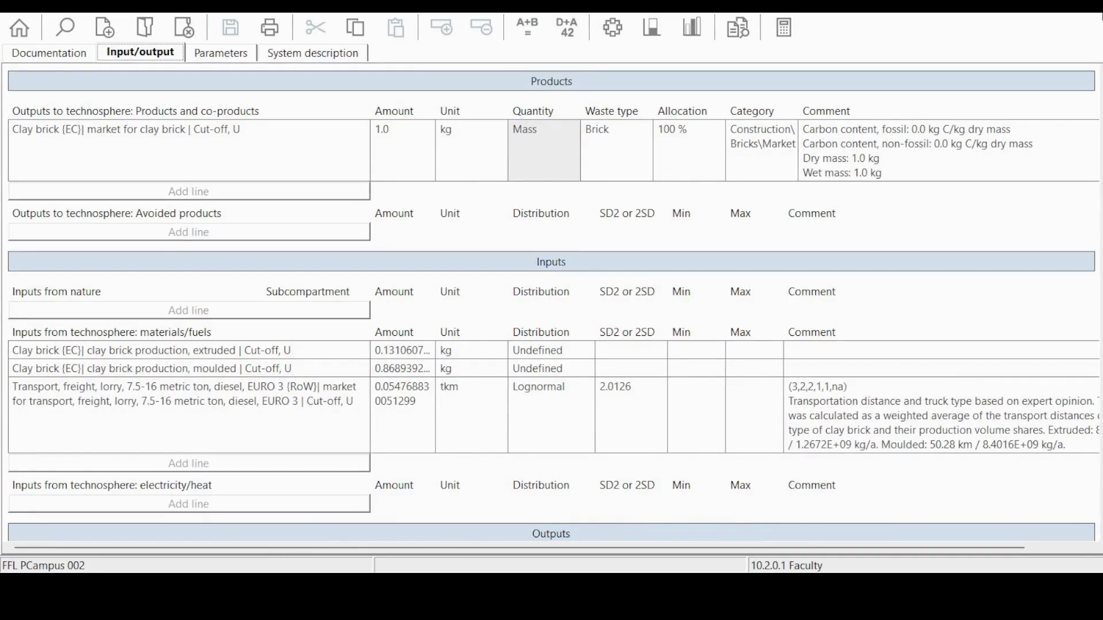
{"action": "left_click", "coordinate": [1100, 16]}
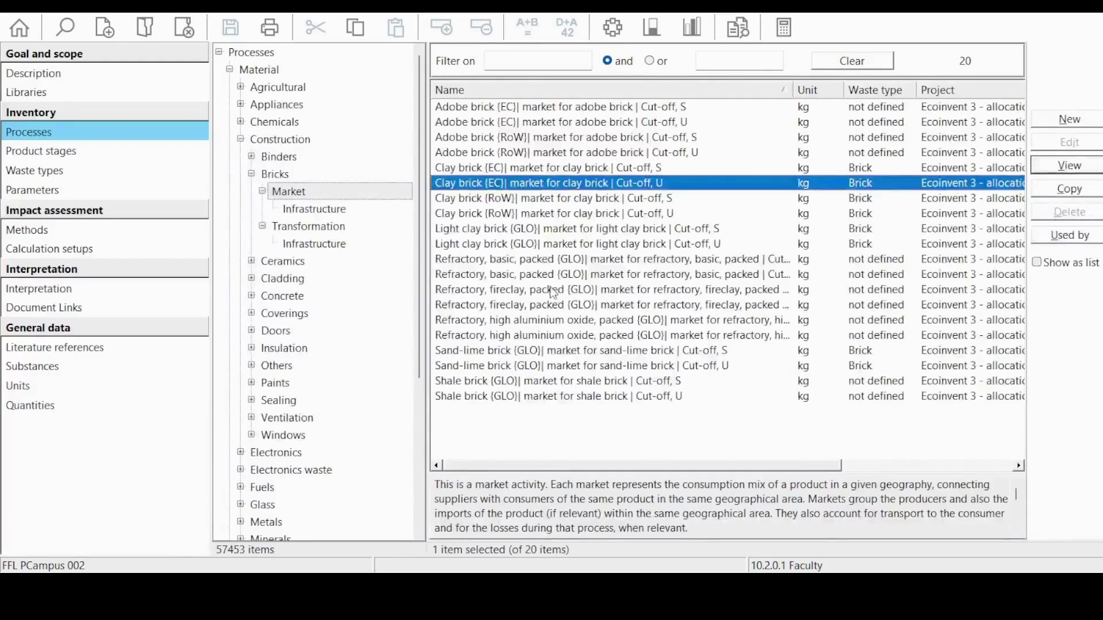
{"action": "left_click", "coordinate": [306, 209]}
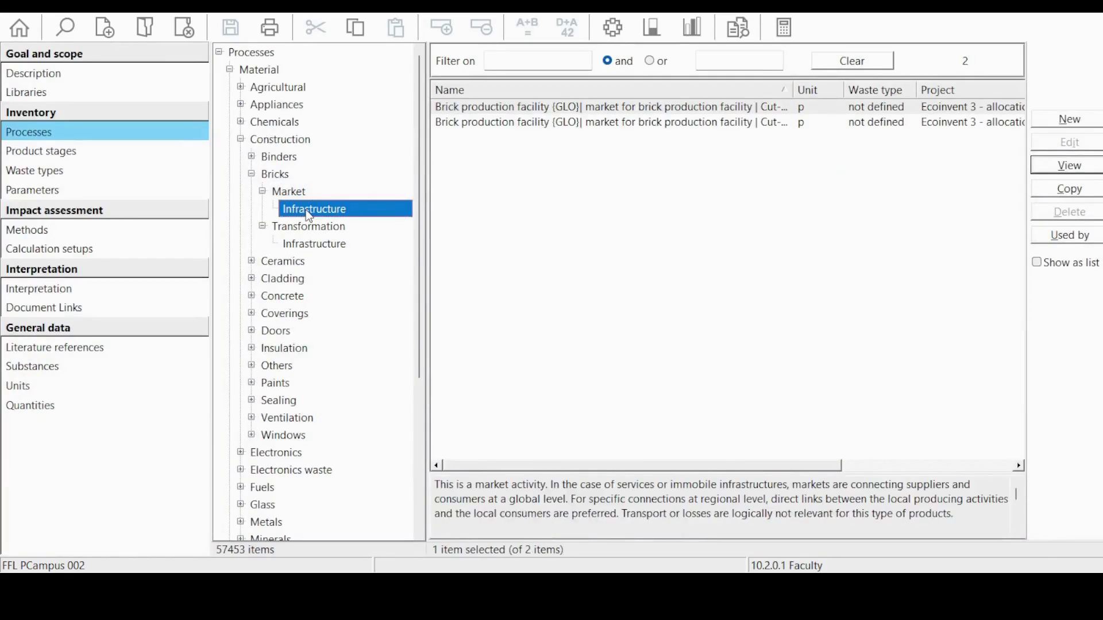
{"action": "left_click", "coordinate": [306, 233]}
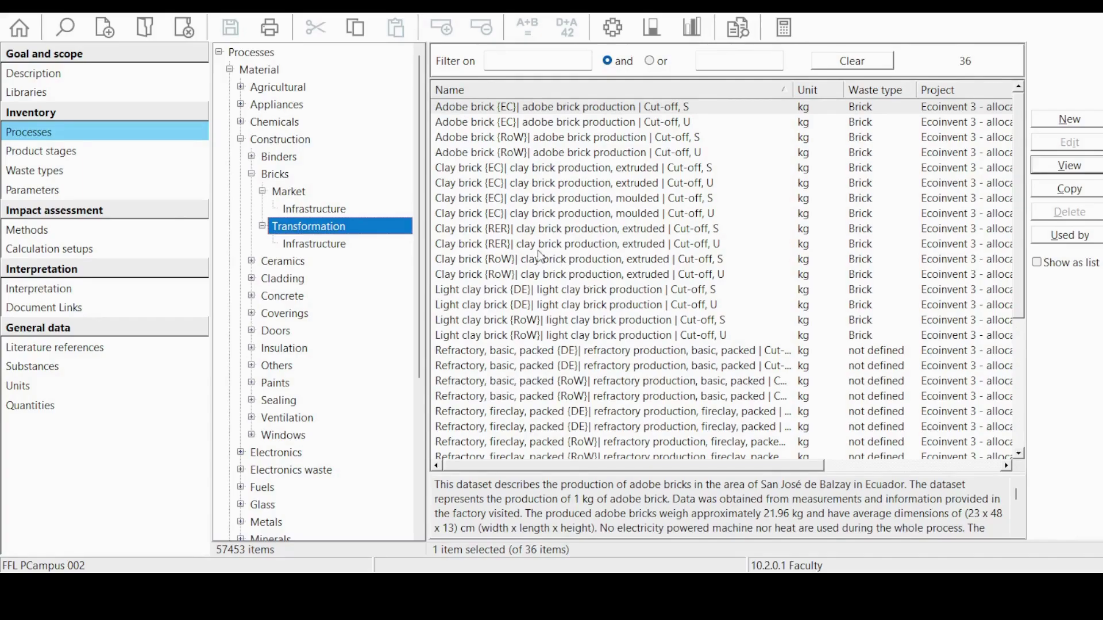
Open the process Clay brick {EC}| clay brick production, extruded | Cut-off, U
{"action": "left_click", "coordinate": [531, 170]}
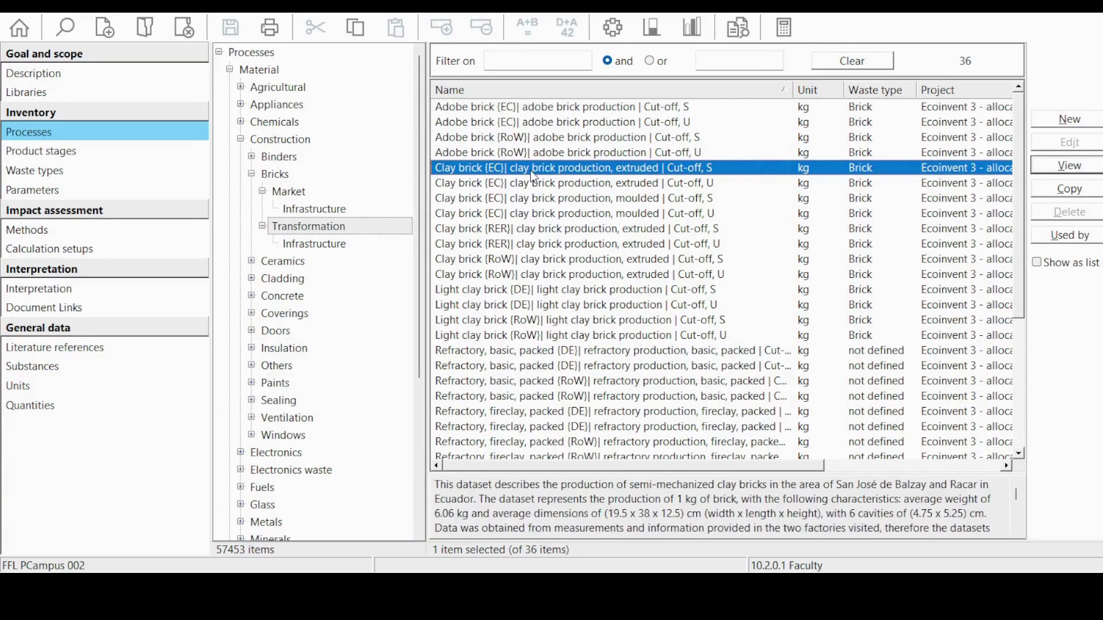
{"action": "left_click", "coordinate": [541, 185]}
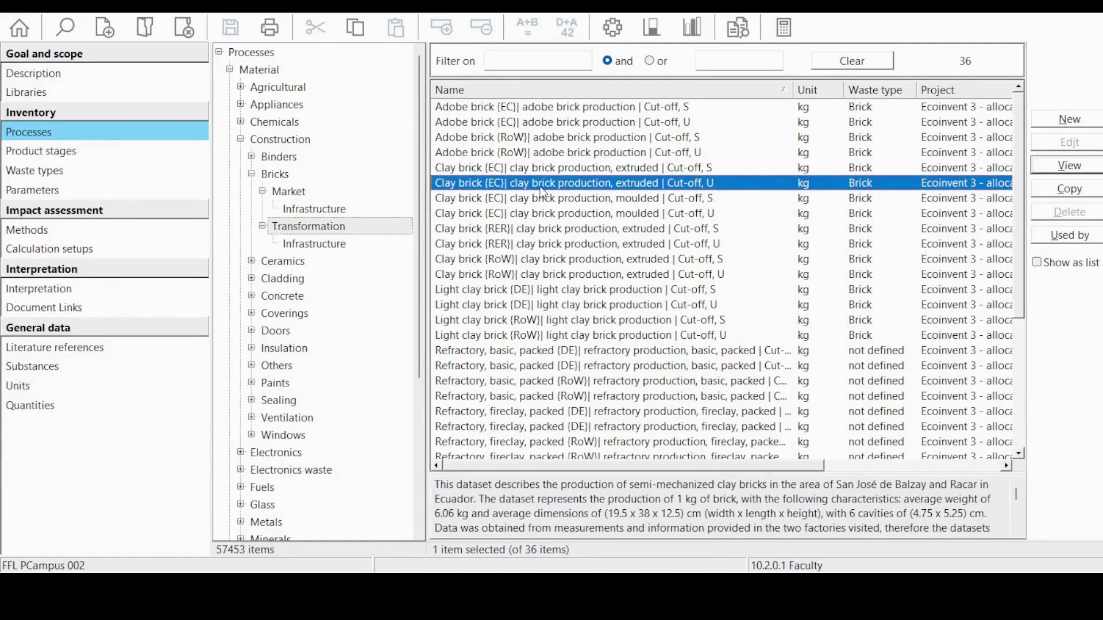
{"action": "double_click", "coordinate": [541, 187]}
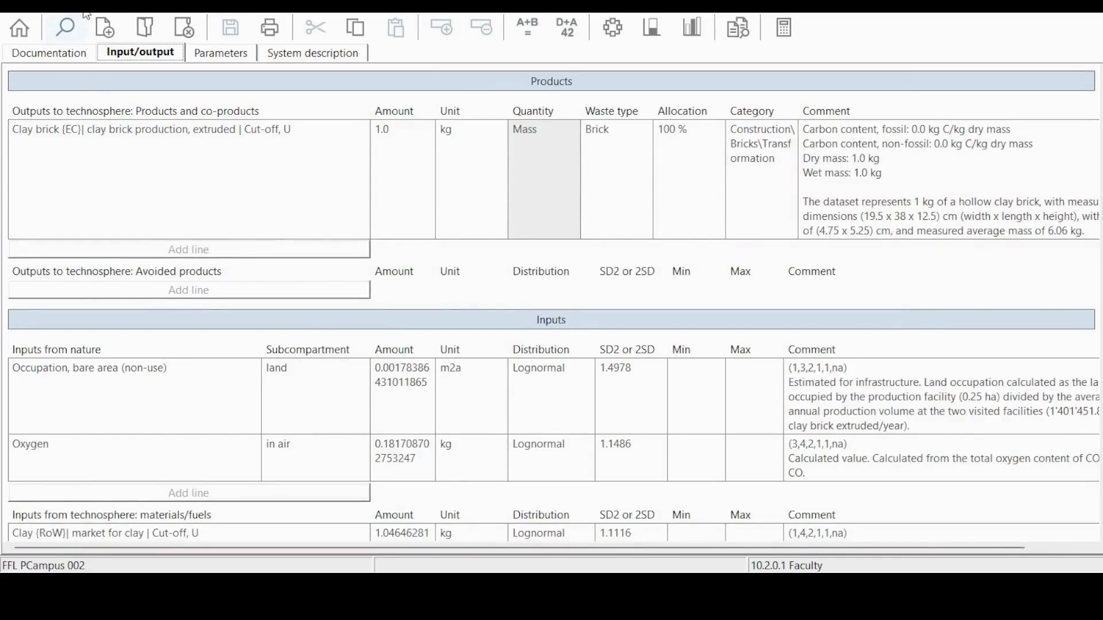
Calculate the network for 1 kg of Clay brick {EC}| clay brick production, extruded | Cut-off, U
{"action": "left_click", "coordinate": [80, 29]}
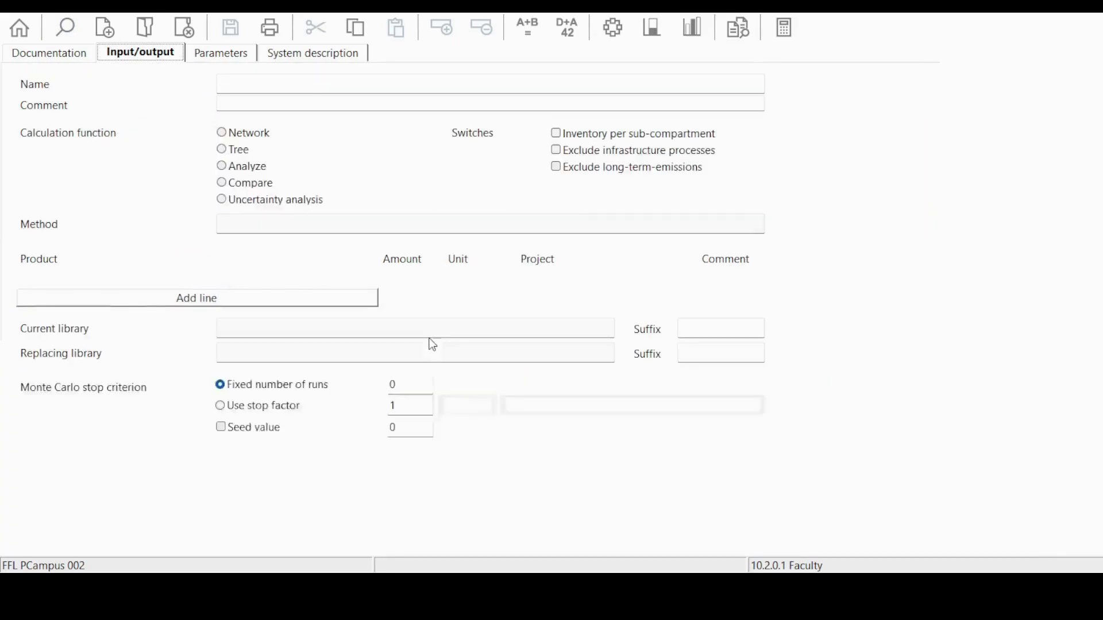
{"action": "left_click", "coordinate": [315, 225]}
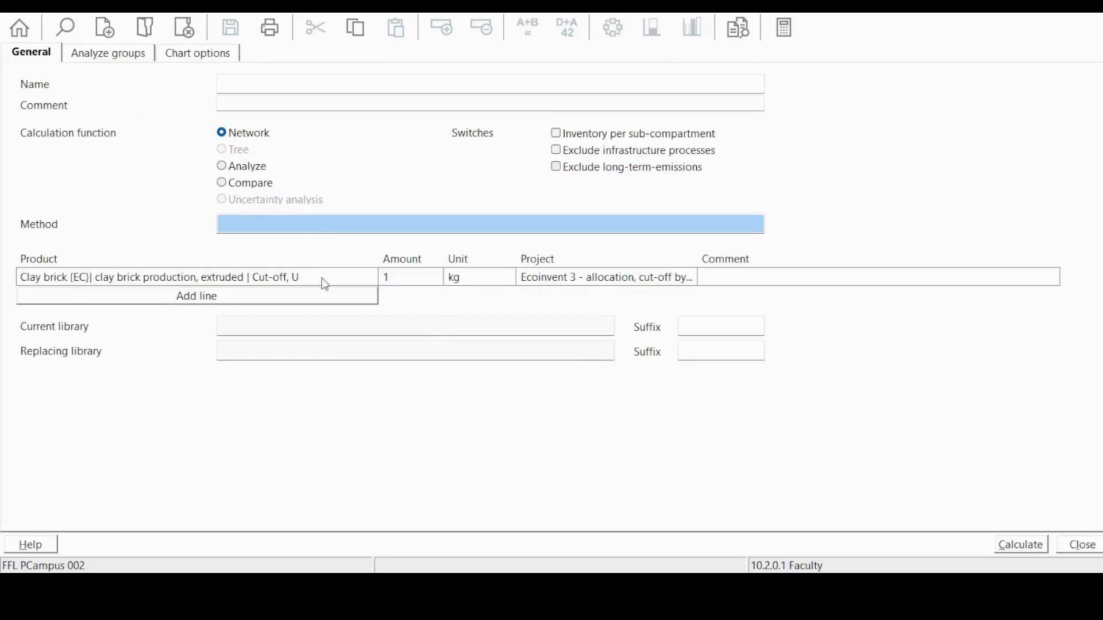
{"action": "left_click", "coordinate": [1022, 550]}
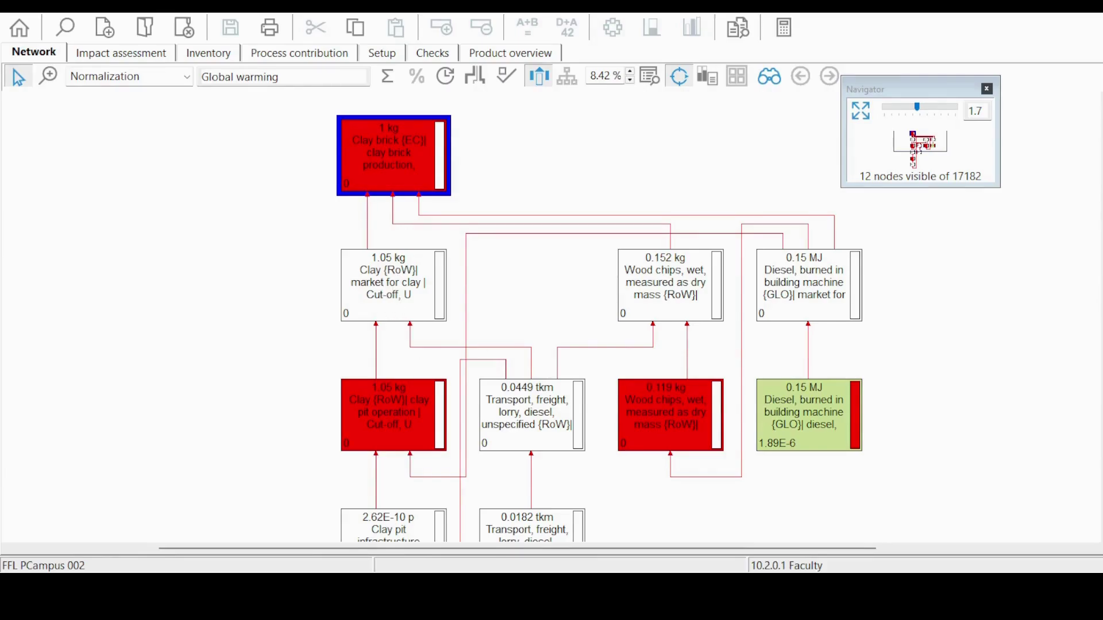
Examine the extruded clay brick network down to its clay pit infrastructure, and close the results and the process
{"action": "scroll", "coordinate": [607, 310], "scroll_direction": "down", "scroll_amount": 3}
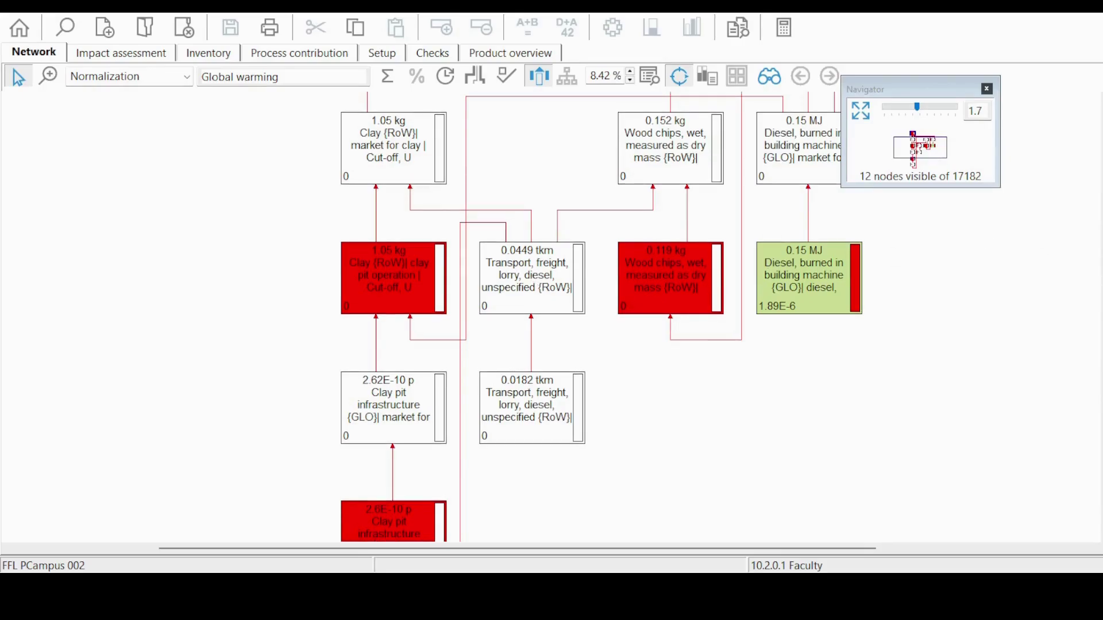
{"action": "scroll", "coordinate": [1100, 197], "scroll_direction": "up", "scroll_amount": 3}
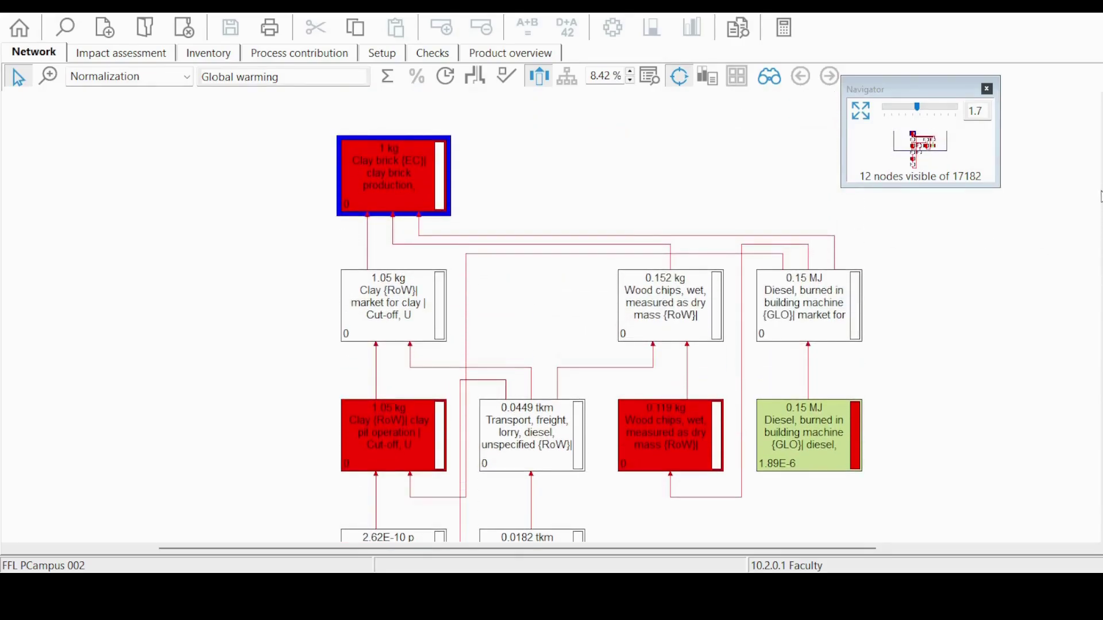
{"action": "scroll", "coordinate": [1098, 200], "scroll_direction": "down", "scroll_amount": 1}
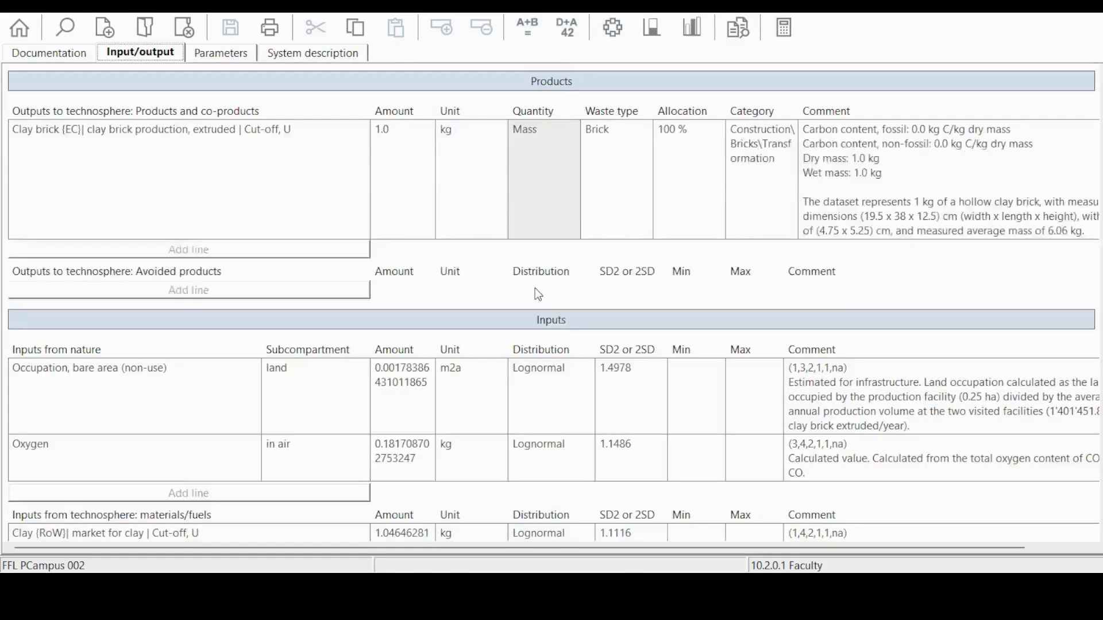
{"action": "left_click", "coordinate": [1091, 47]}
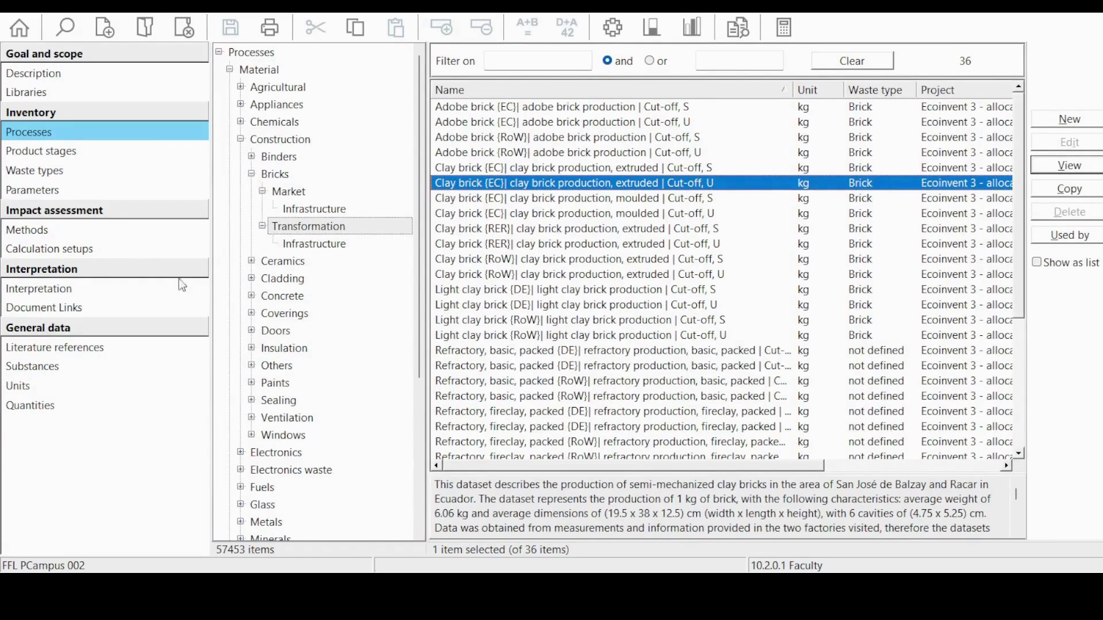
List the brick Market processes and open a calculation setup for Clay brick {EC}| market for clay brick | Cut-off, S
{"action": "left_click", "coordinate": [290, 193]}
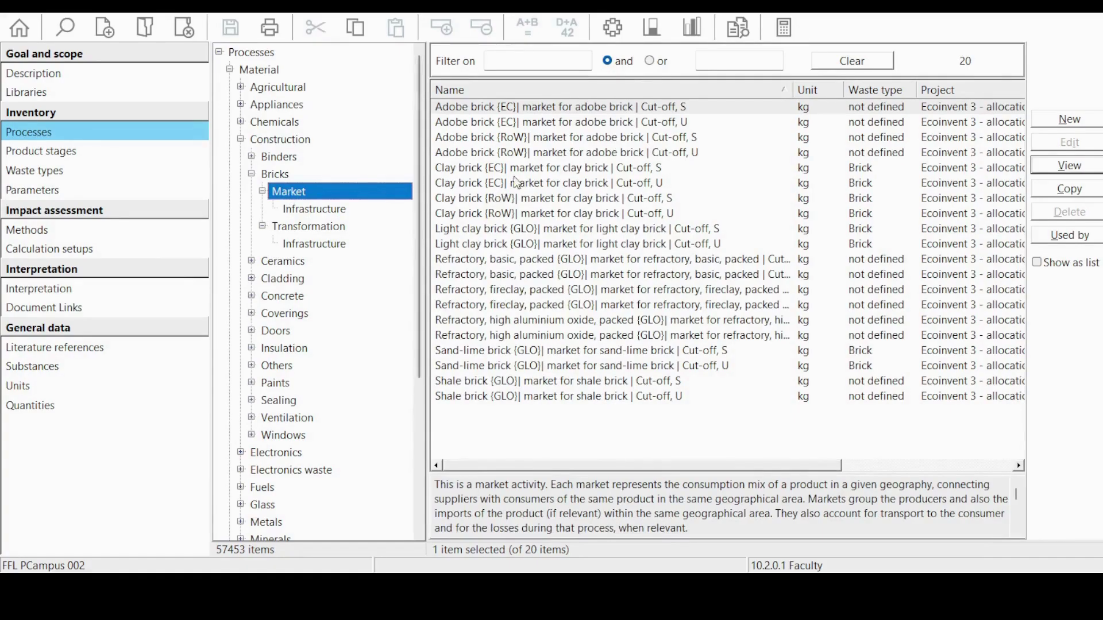
{"action": "left_click", "coordinate": [546, 170]}
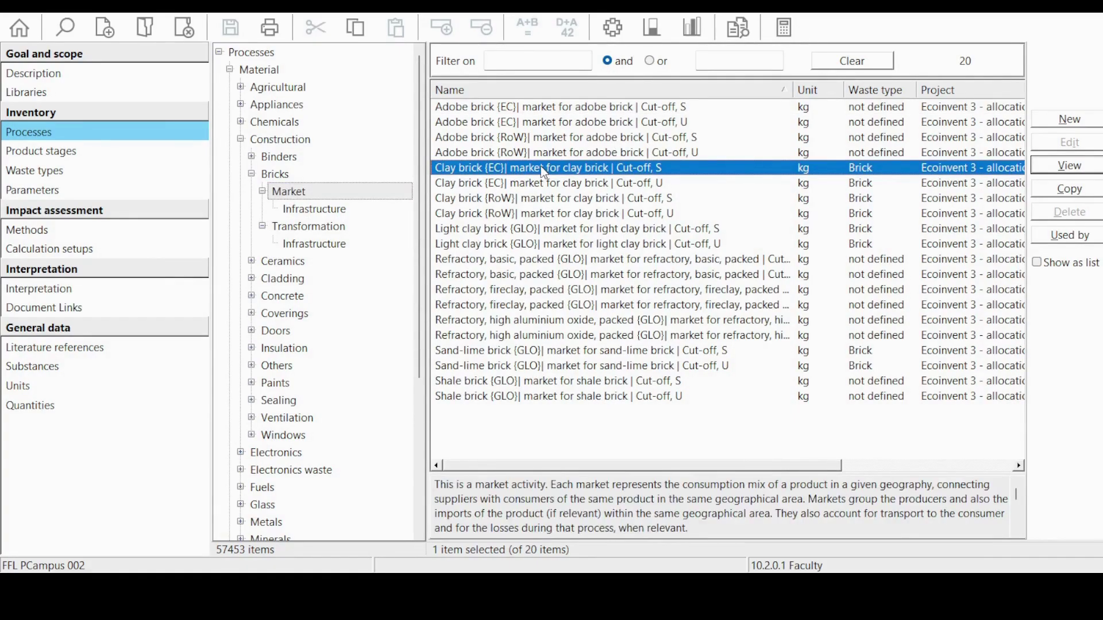
{"action": "double_click", "coordinate": [541, 167]}
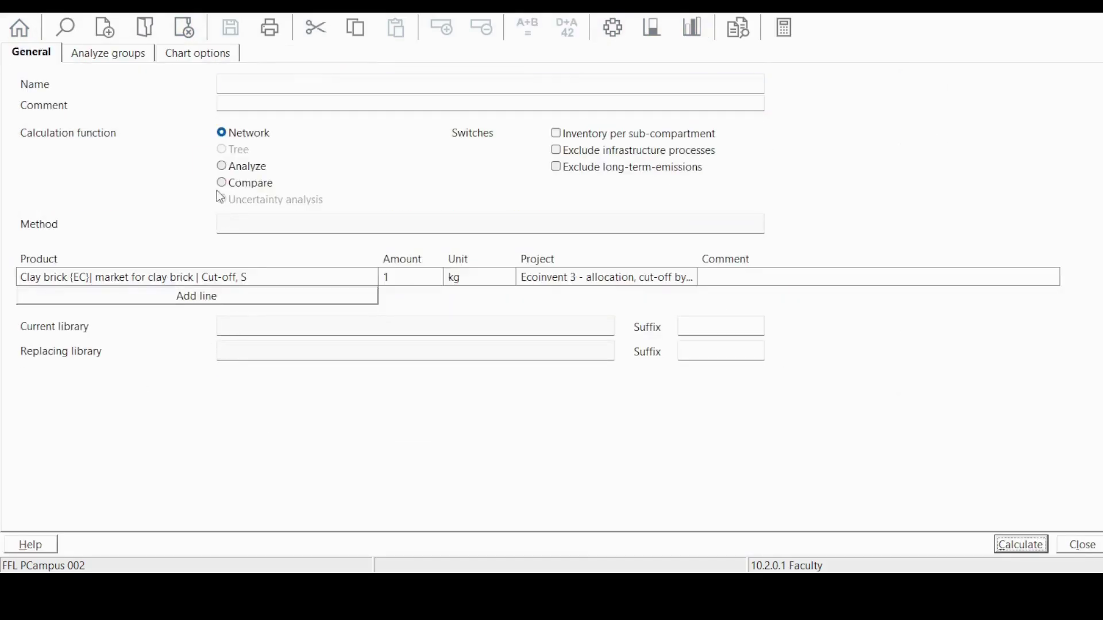
Calculate a comparison with 1 kg of Clay brick {EC}| clay brick production, extruded | Cut-off, S using ReCiPe 2016 Midpoint (E) V1.11 / World (2010) E
{"action": "left_click", "coordinate": [222, 183]}
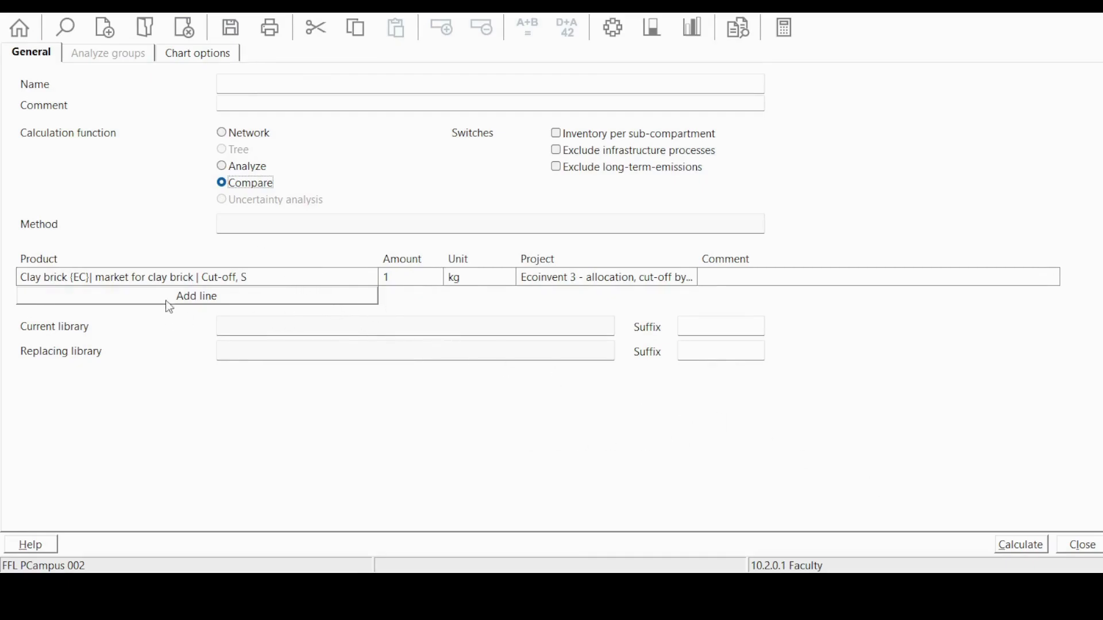
{"action": "left_click", "coordinate": [323, 223]}
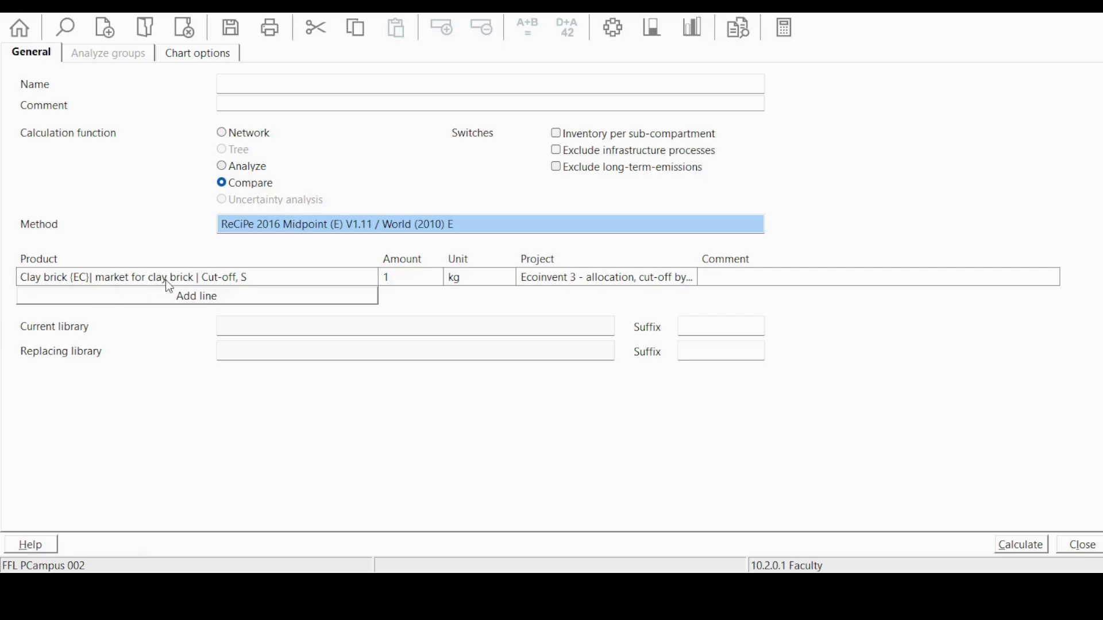
{"action": "left_click", "coordinate": [164, 297]}
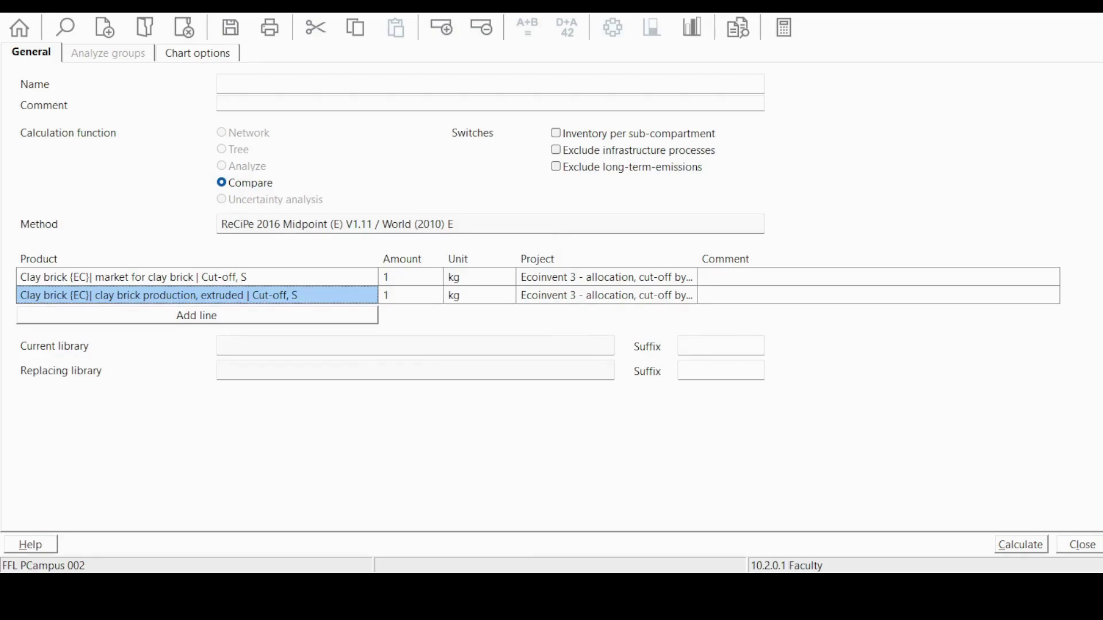
{"action": "left_click", "coordinate": [1023, 545]}
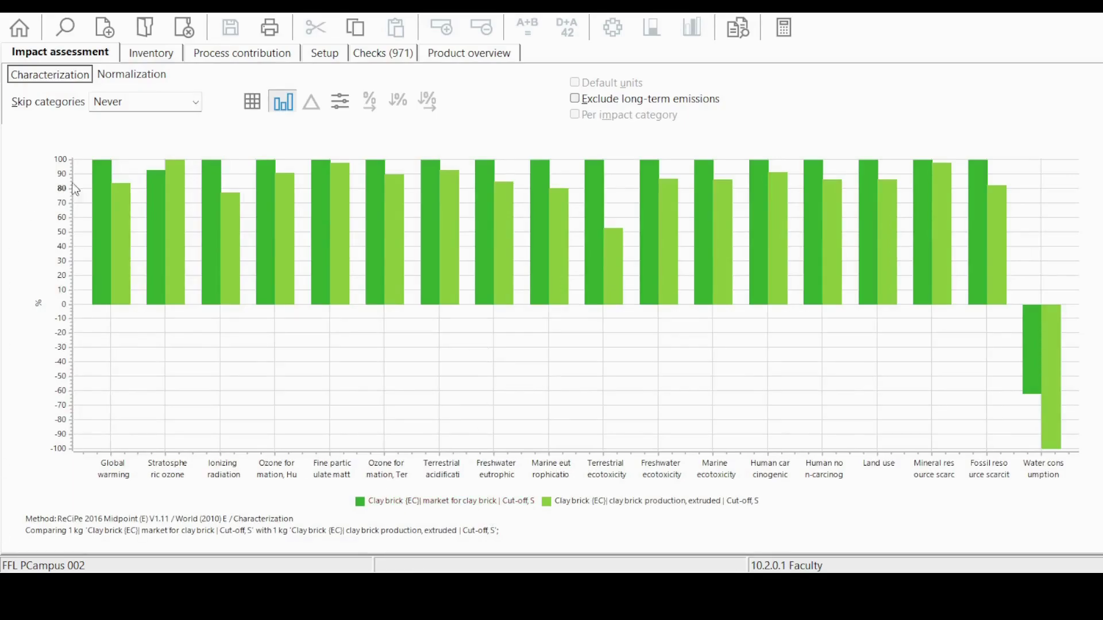
Examine the characterization results of the two clay bricks as a table and as a chart, and close the comparison results
{"action": "left_click", "coordinate": [252, 102]}
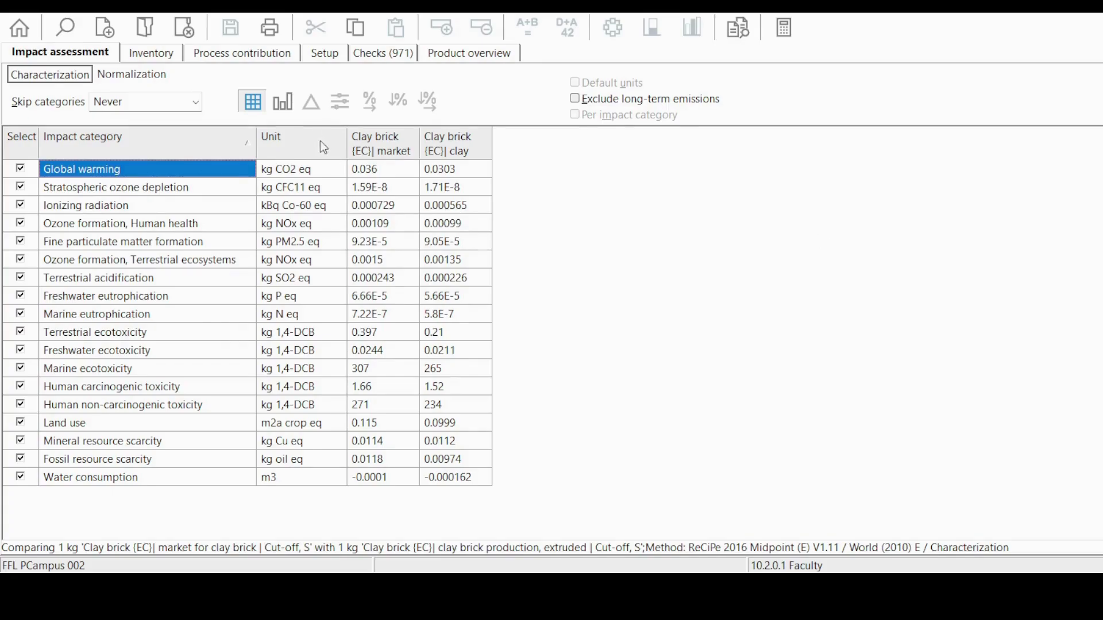
{"action": "left_click", "coordinate": [283, 104]}
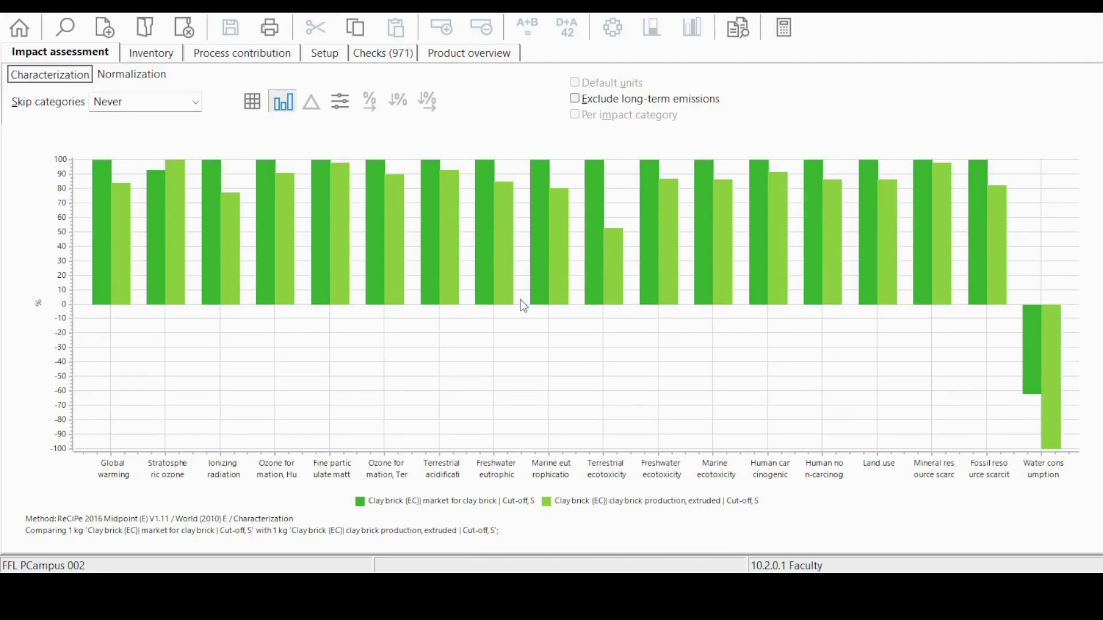
{"action": "key", "text": "ctrl+F4"}
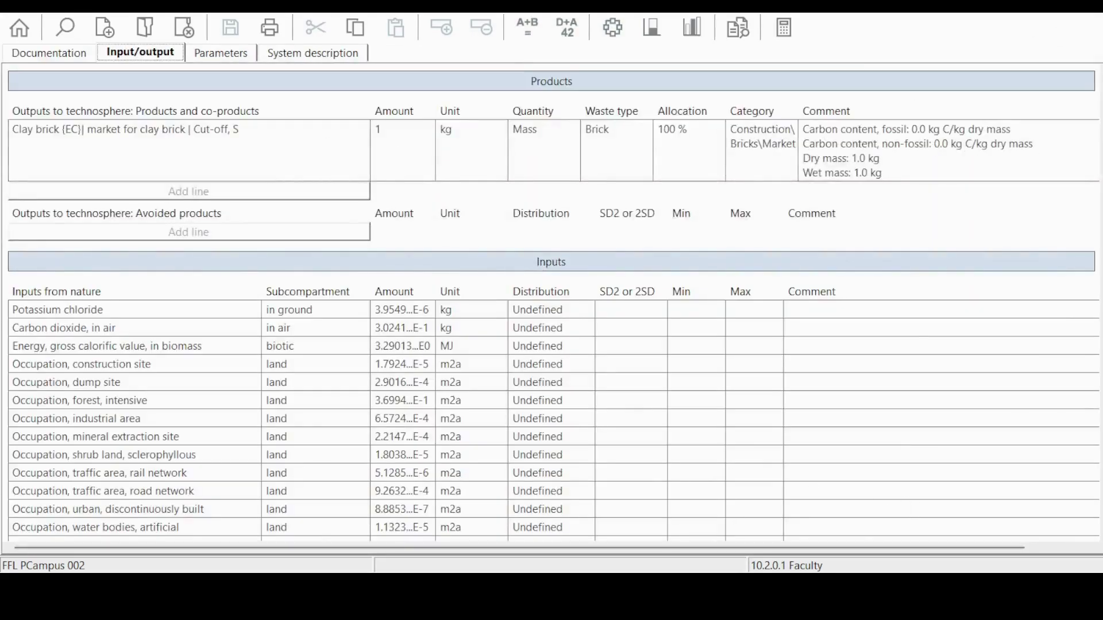